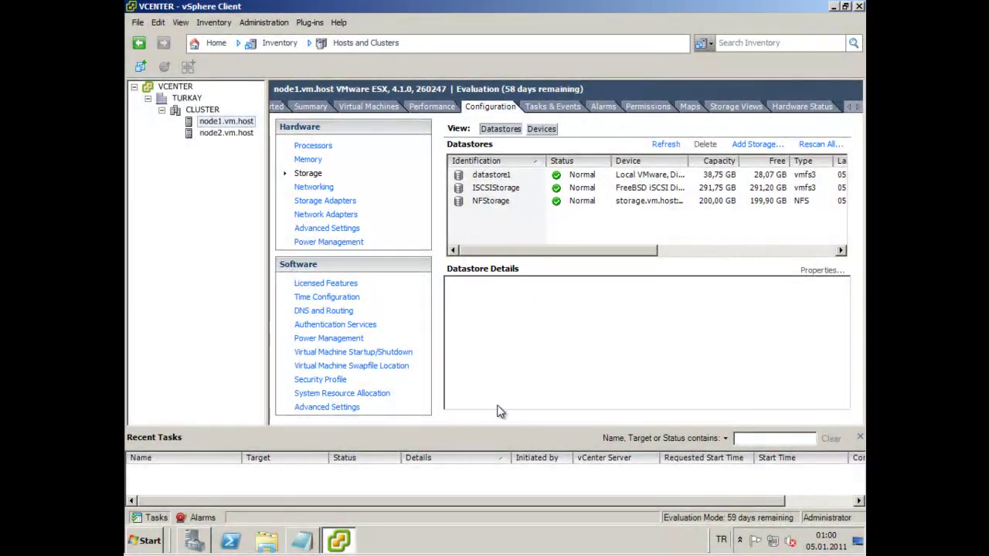
# Switch to the INFO note in Notepad and add a new paragraph starting "Sırada Sanal sunucularımızın host uzerıne kurulumları var, bunun için".
pyautogui.click(303, 541)
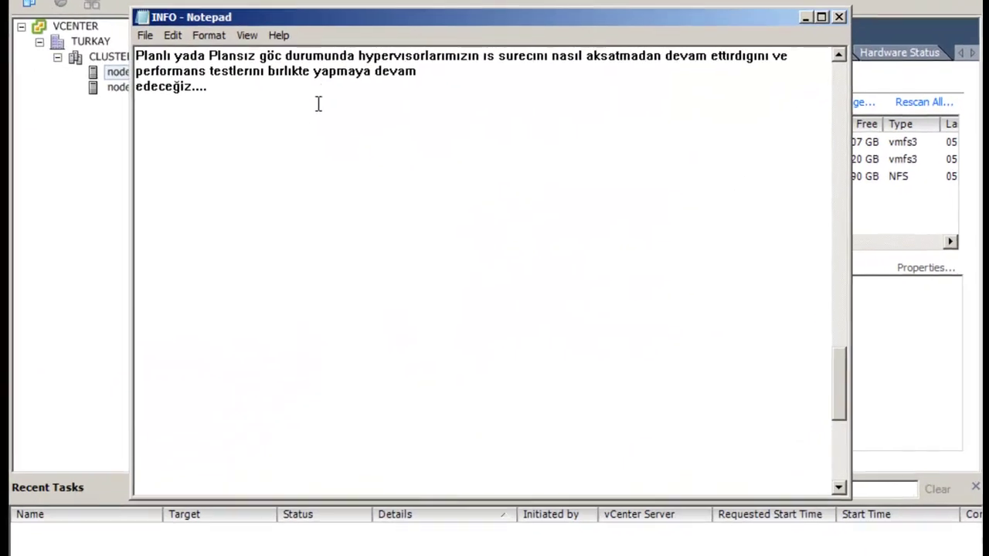
pyautogui.write('Sırada')
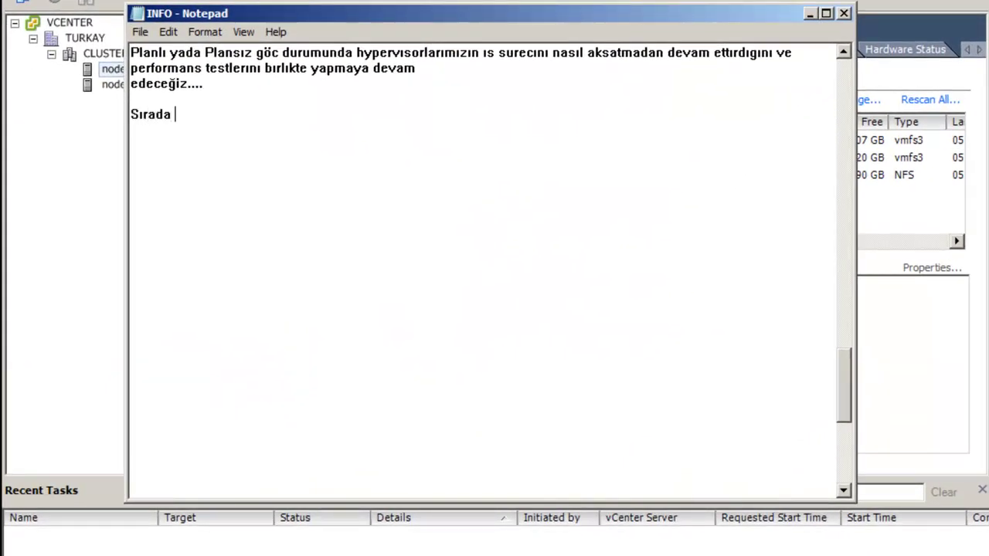
pyautogui.write(' Sanal sunu')
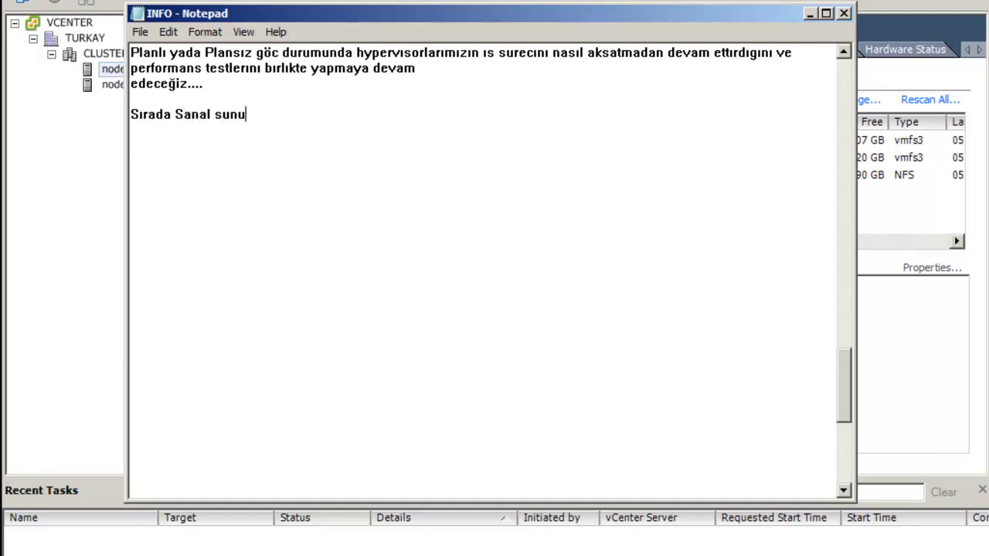
pyautogui.write('cularımızın h')
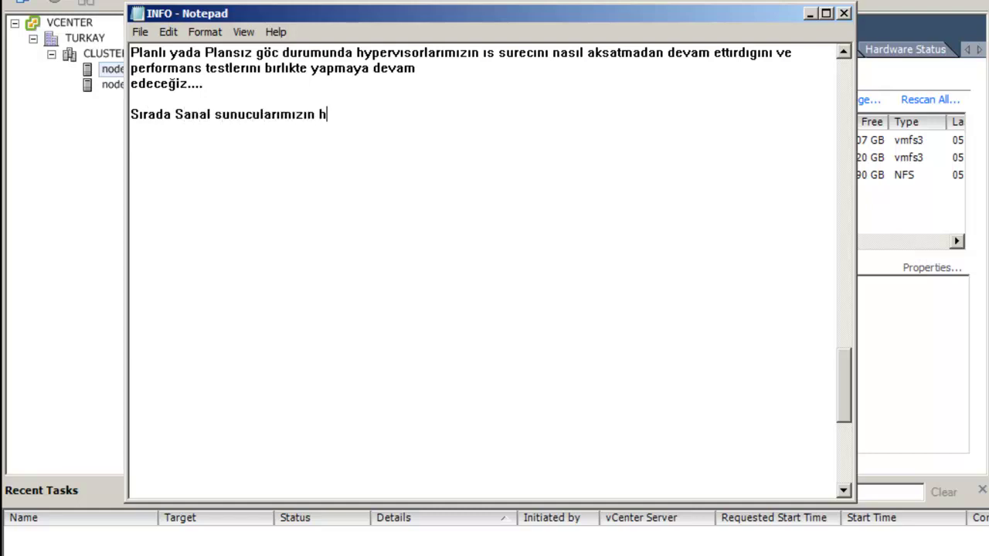
pyautogui.write('ost uzerine k')
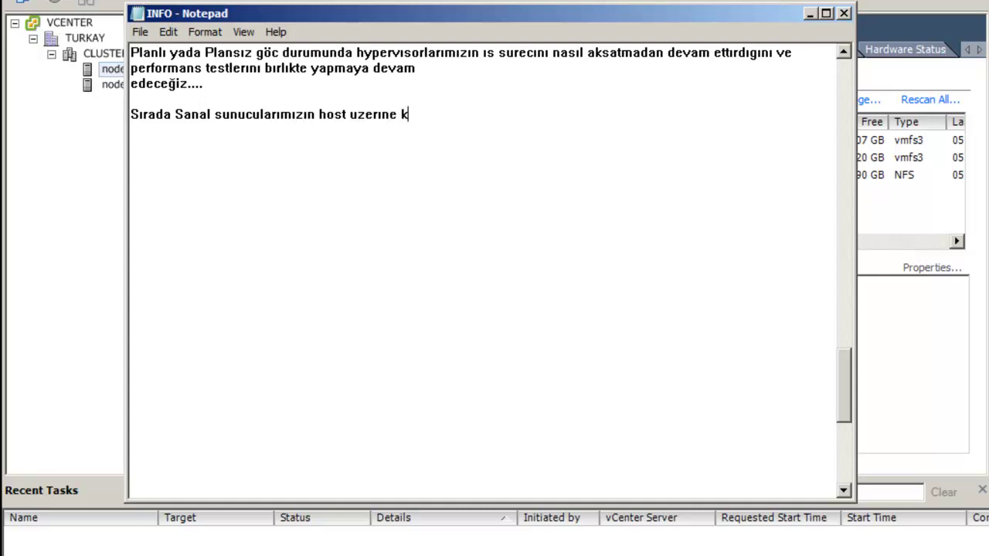
pyautogui.write('urulumları va')
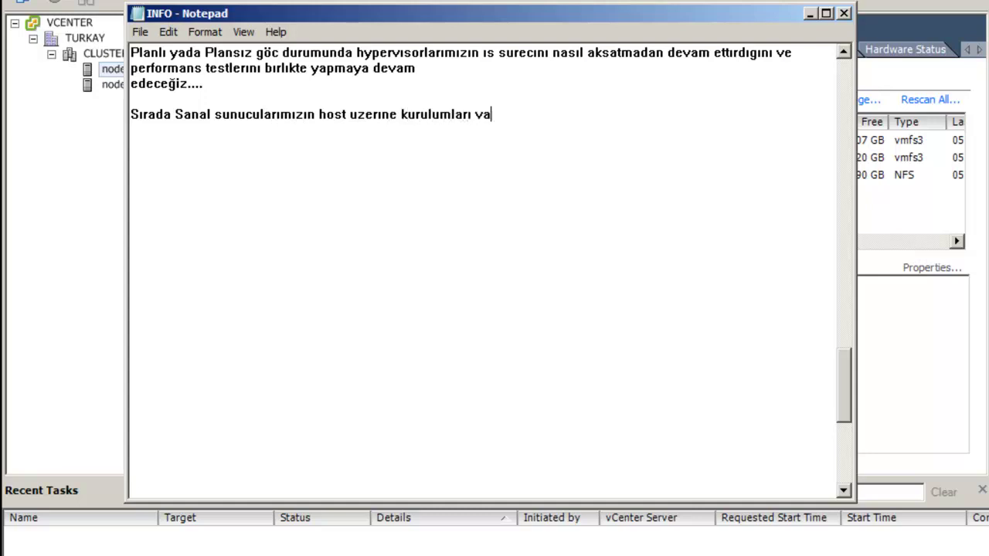
pyautogui.write('r, bunun için ')
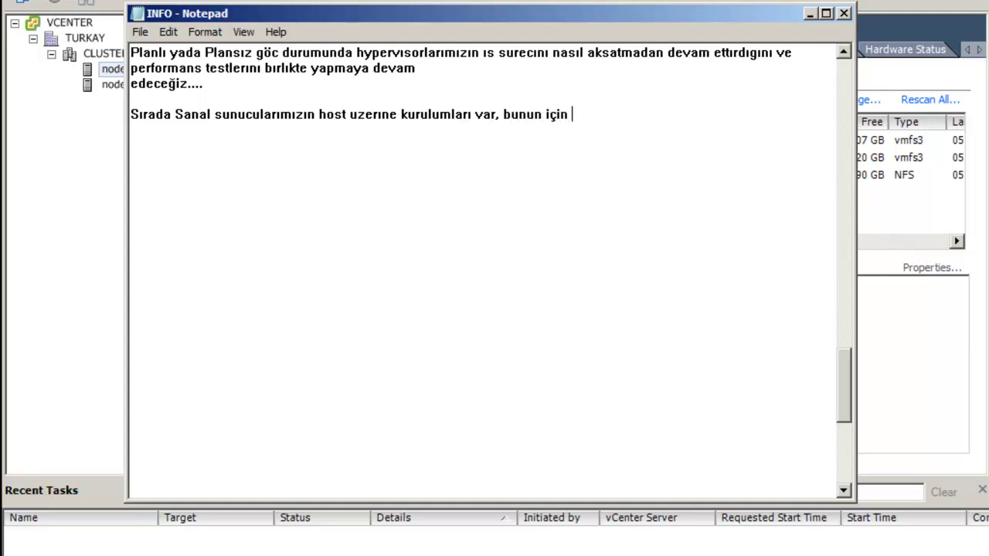
# Continue the paragraph with "ilk olarak kurulumunu yapacagımız ısletım sıstemıne aıt medyayı, yanı ISO 'yu local storage'ımıza atarak baslamalıyız...." and return to vSphere Client.
pyautogui.write('ilk olarak k')
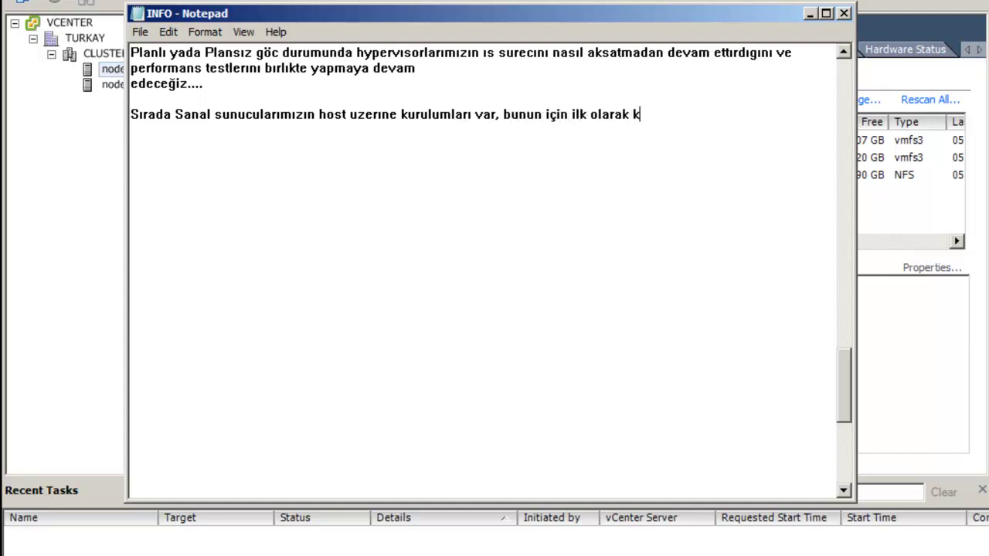
pyautogui.write('urulumunu y')
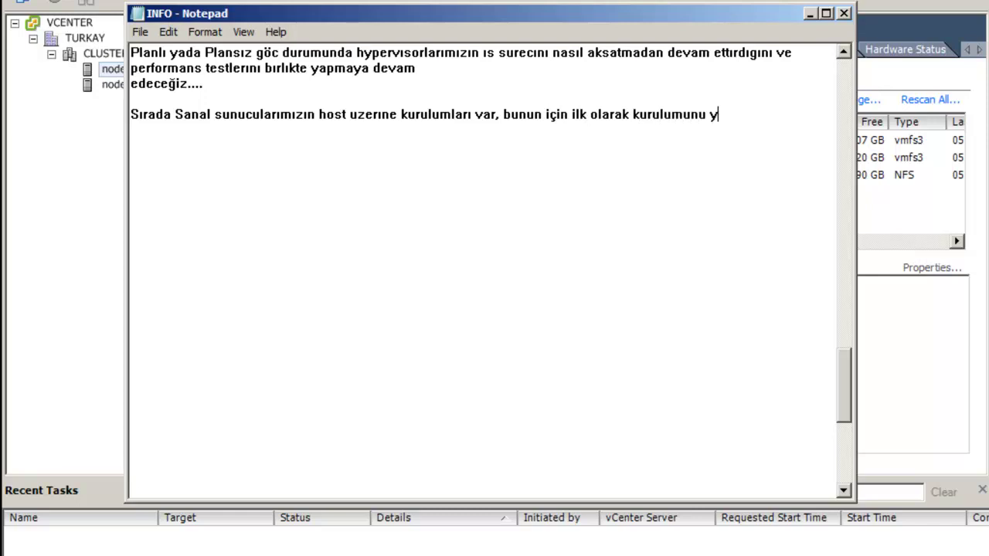
pyautogui.write('apacagımız ıs')
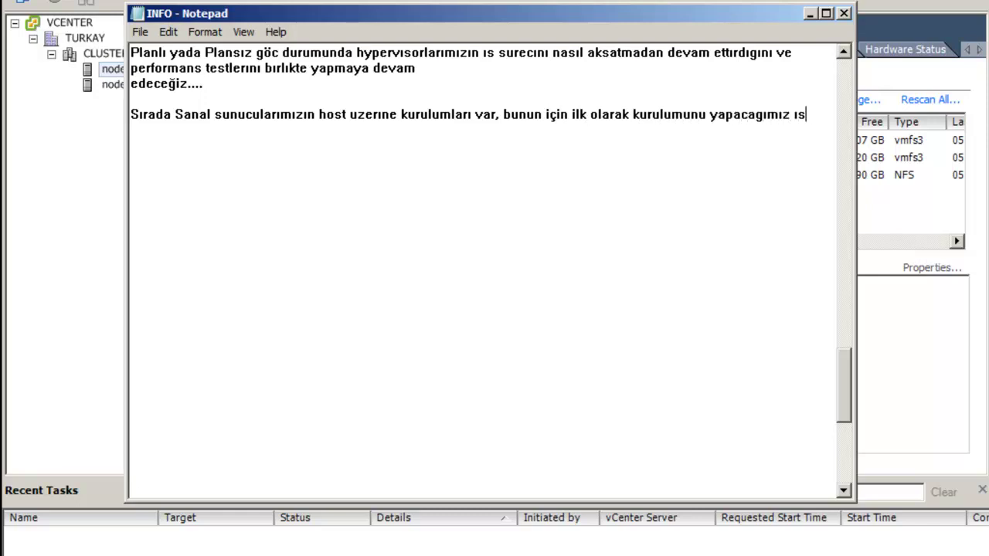
pyautogui.write('letim sistemine')
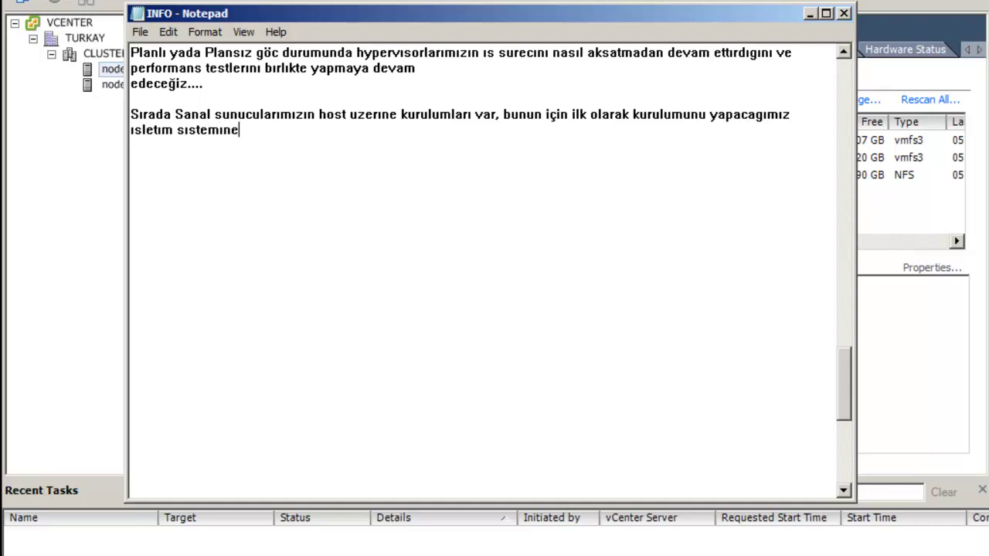
pyautogui.write(' aıt medyayı')
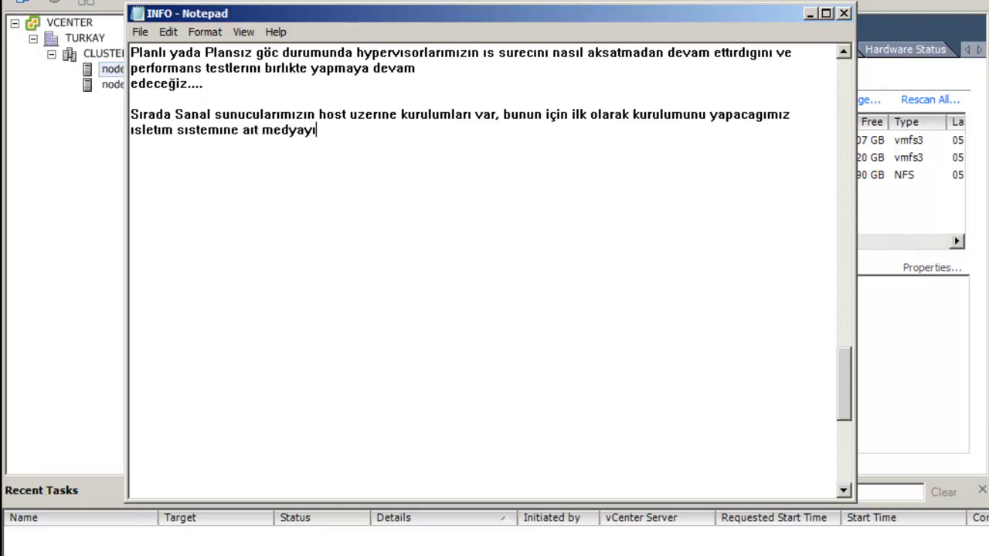
pyautogui.write(", yanı ISO 'y")
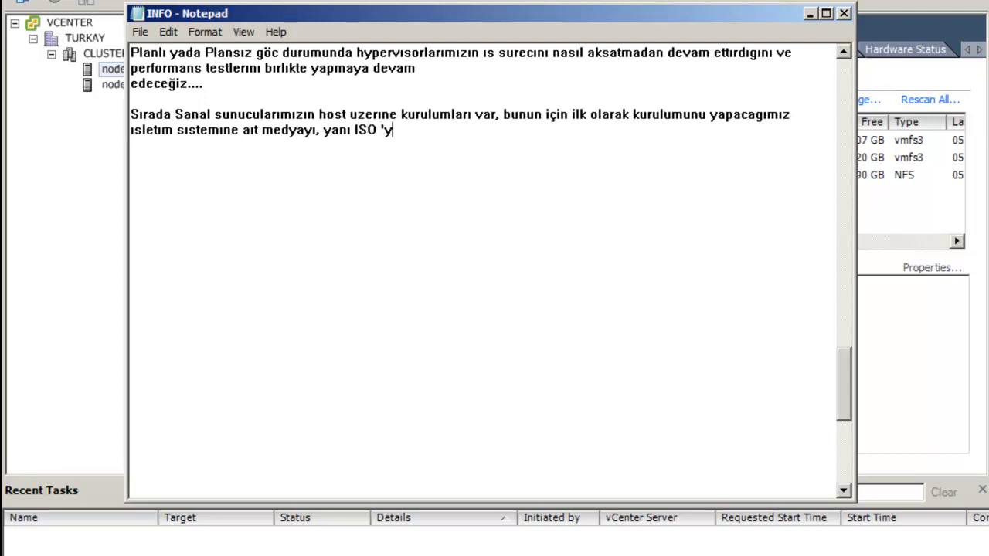
pyautogui.write('u local storage')
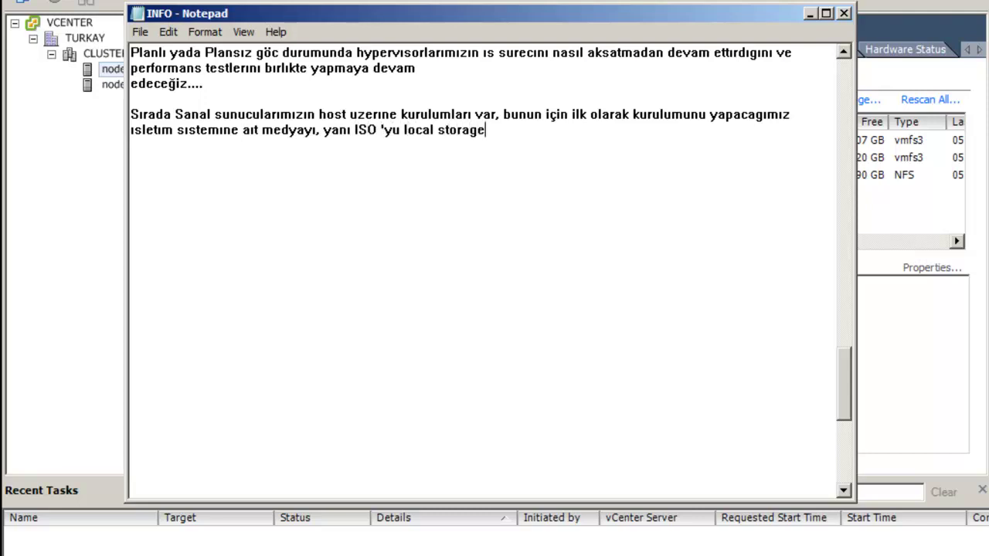
pyautogui.write("'ımıza atarak basl")
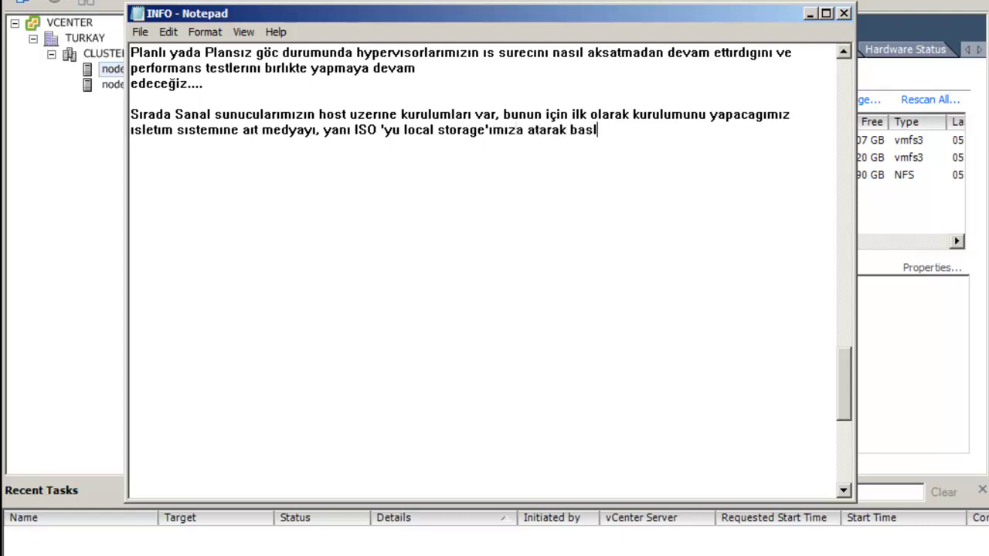
pyautogui.write('amalıyız....')
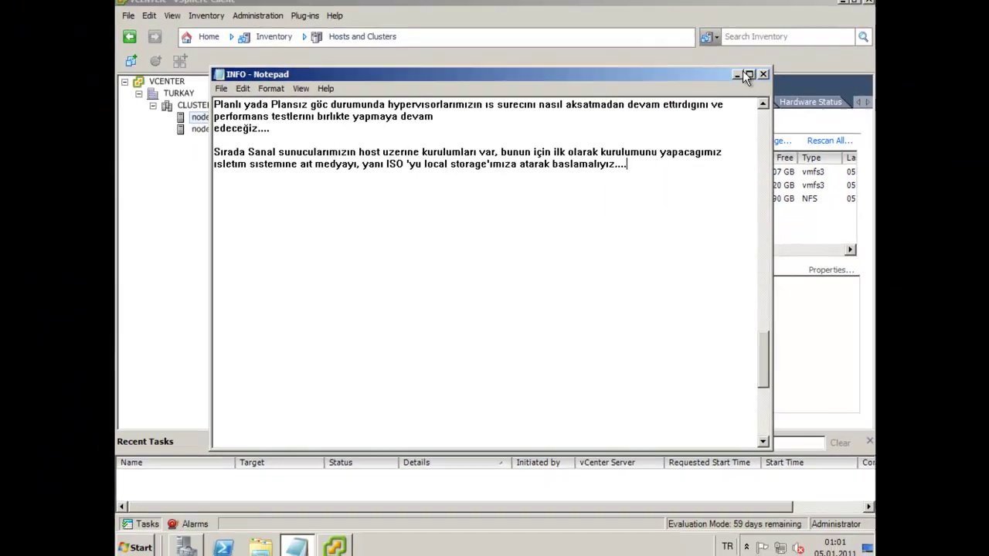
pyautogui.click(810, 14)
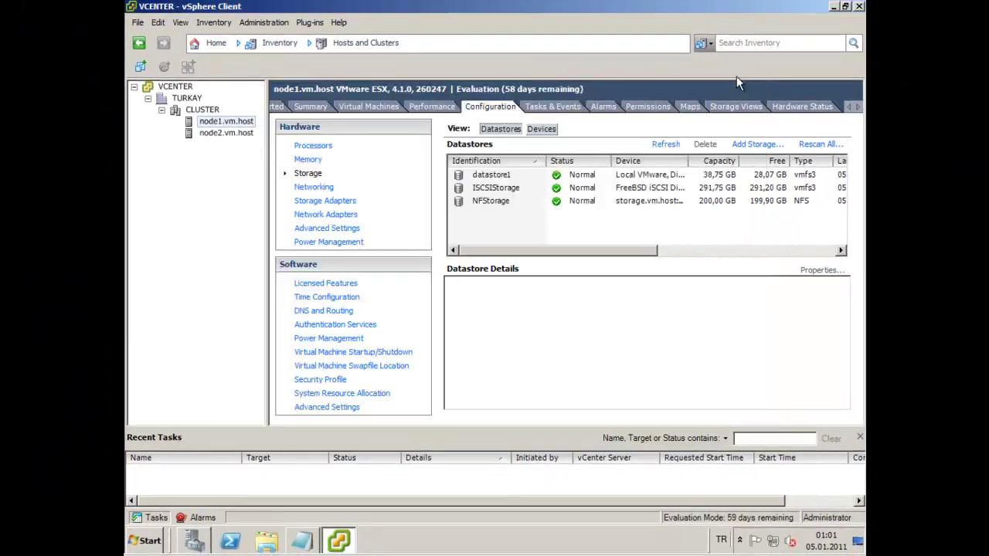
# Browse the files of datastore1 on node1.vm.host and start a file upload into its ISO folder.
pyautogui.click(478, 177)
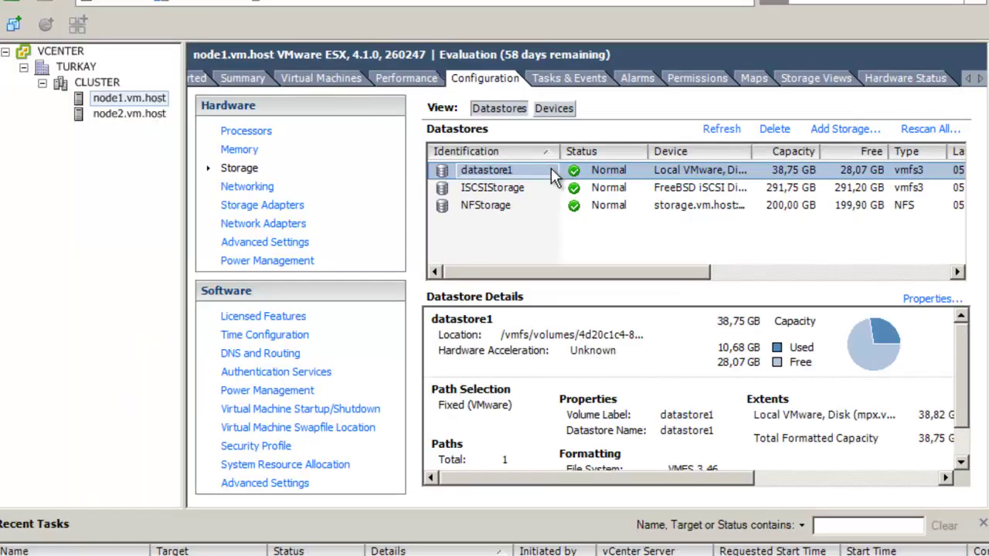
pyautogui.rightClick(492, 155)
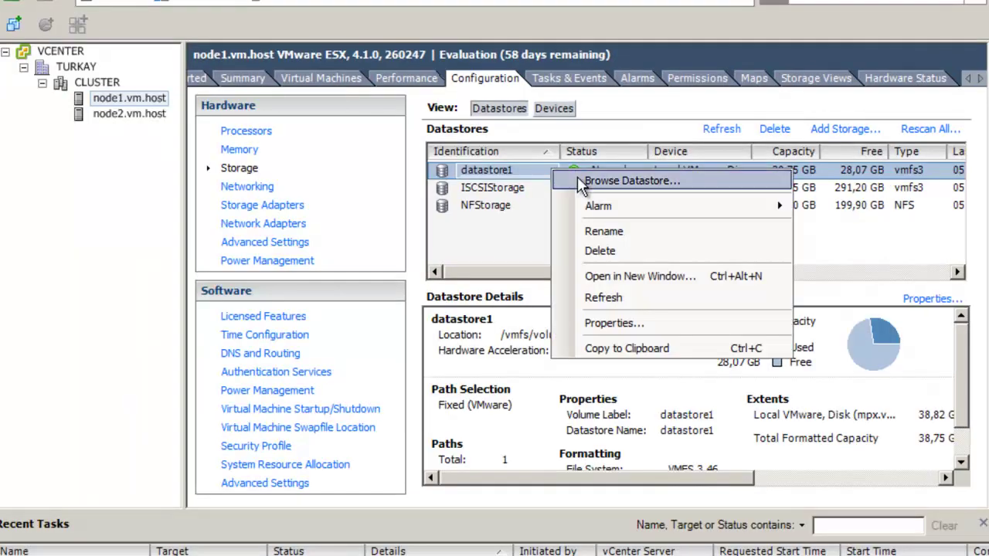
pyautogui.click(603, 180)
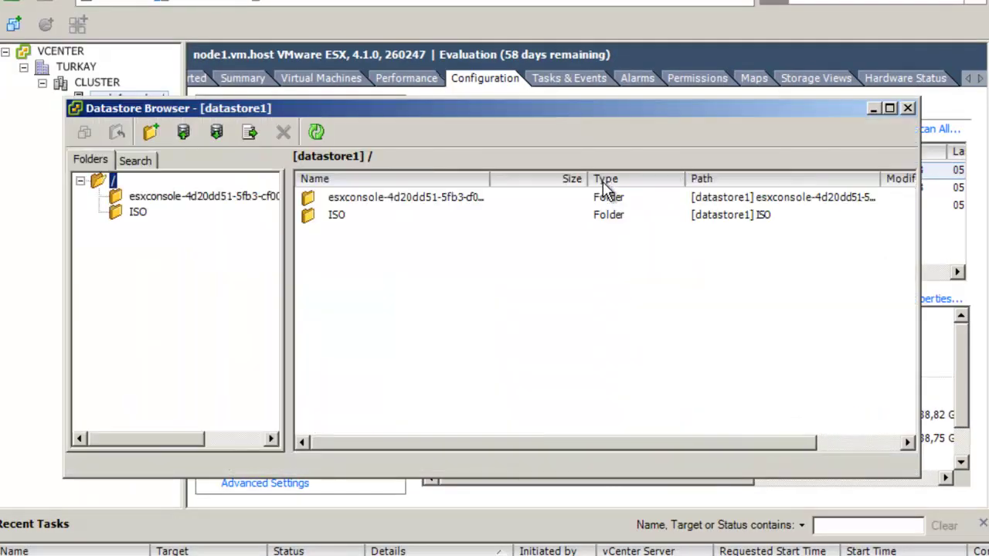
pyautogui.click(137, 215)
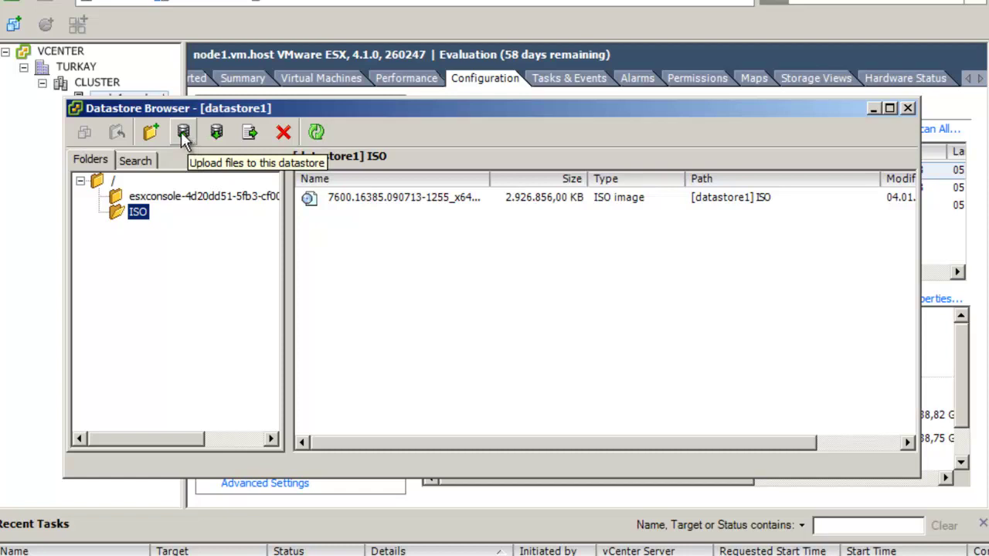
pyautogui.click(183, 136)
pyautogui.click(199, 159)
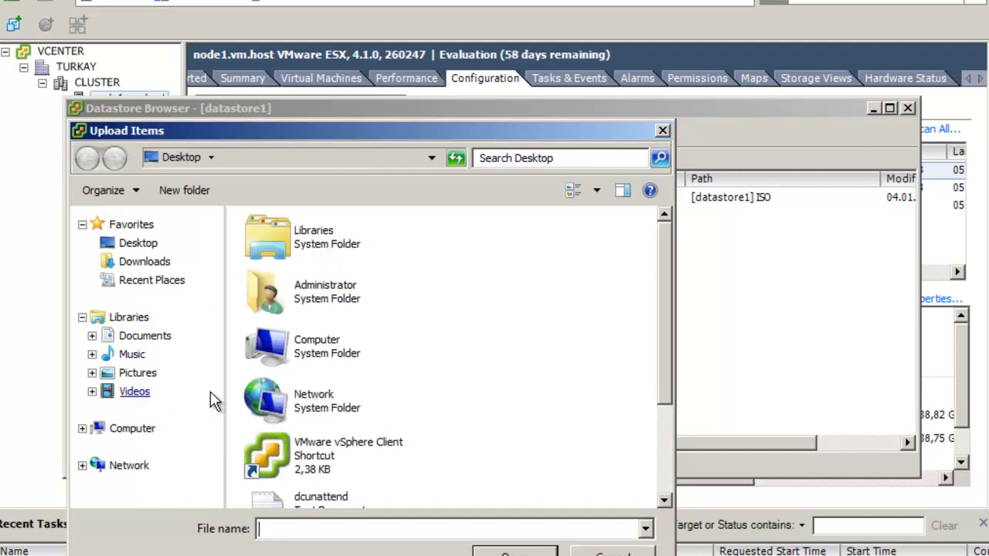
# Browse to the network host \\192.168.1.77 in the upload file picker.
pyautogui.doubleClick(286, 356)
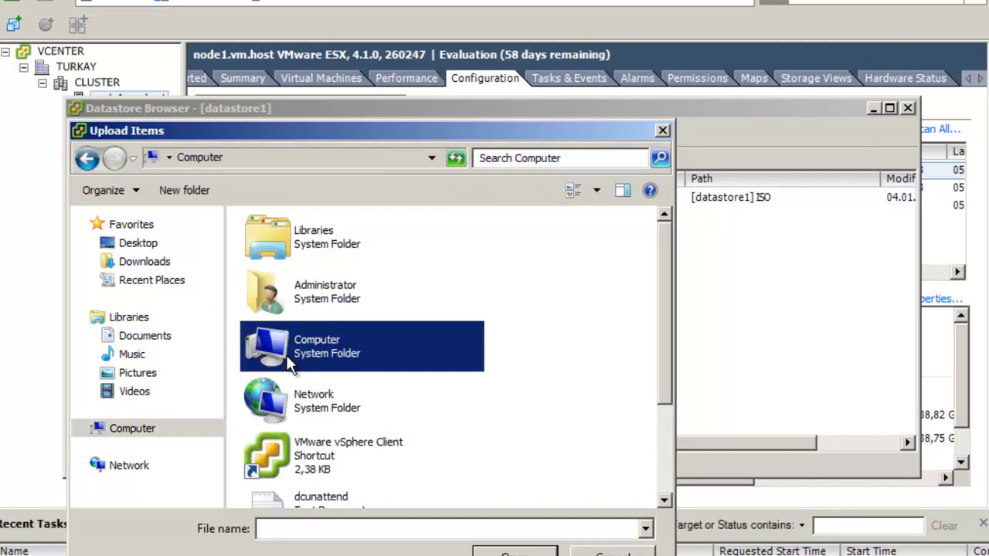
pyautogui.click(310, 160)
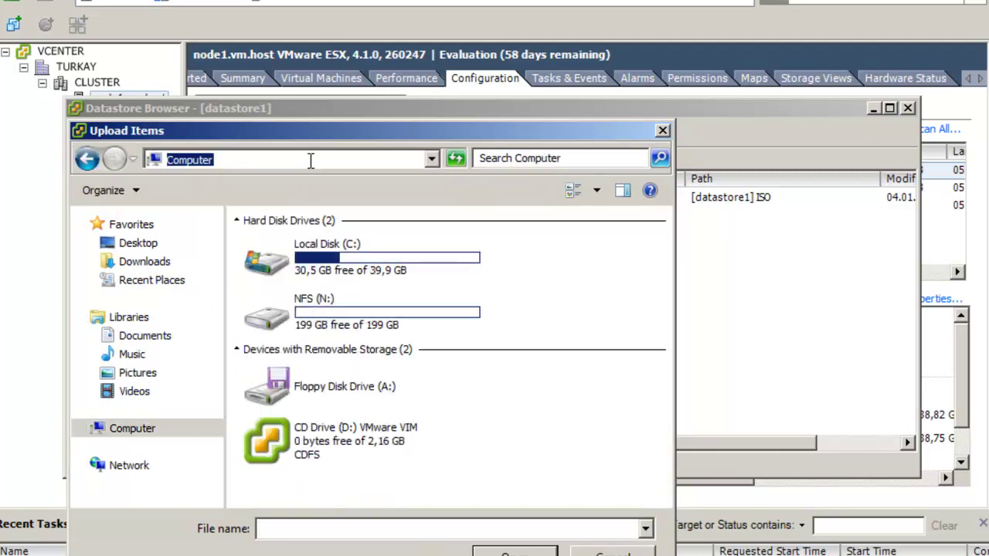
pyautogui.write('\\\\.')
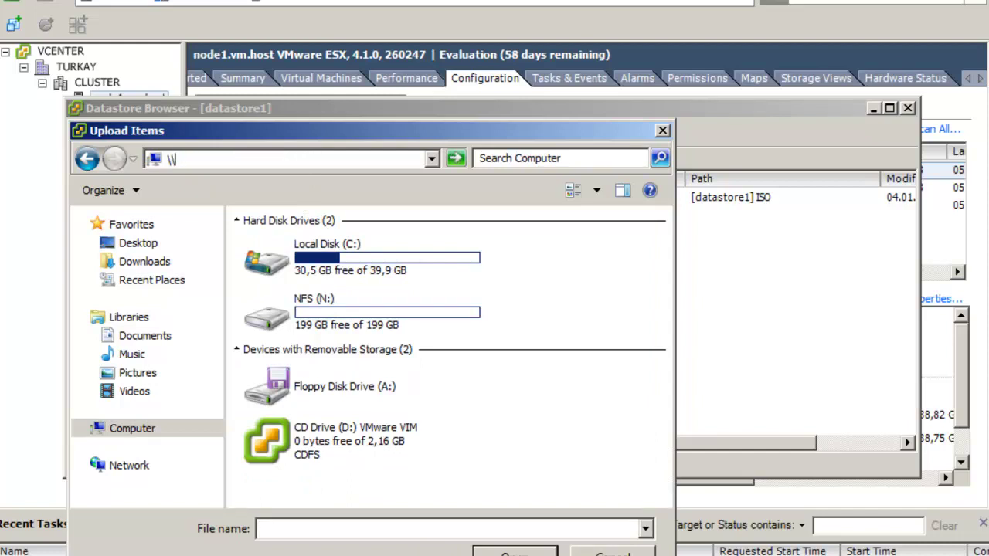
pyautogui.write('192.168.1.77')
pyautogui.press('Return')
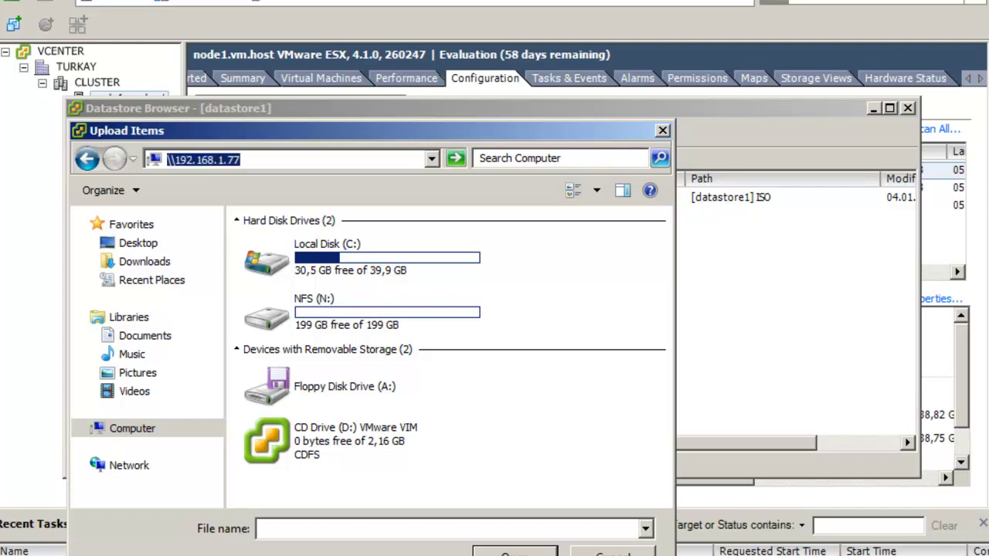
# Extend the upload source path to the d$ share, \\192.168.1.77\d$, and open it.
pyautogui.click(311, 162)
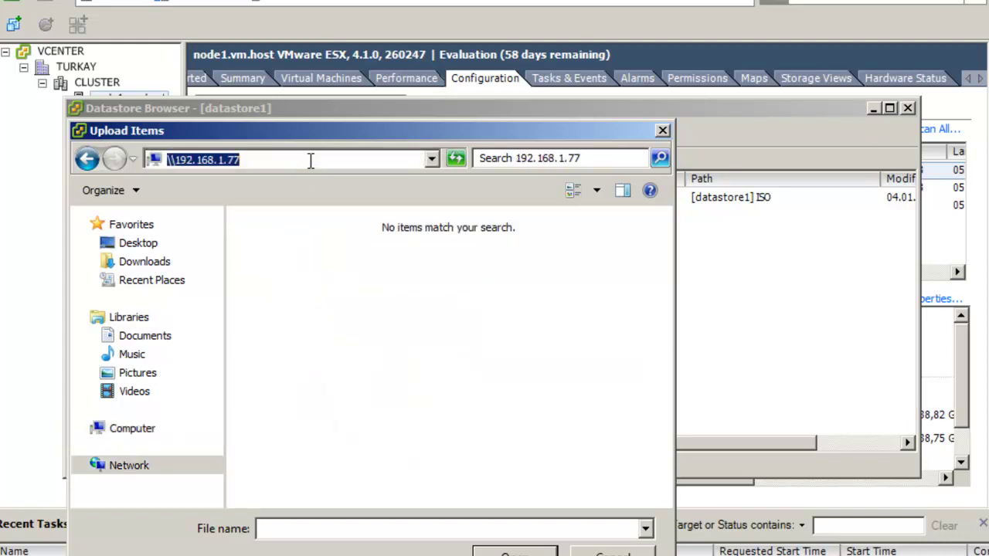
pyautogui.click(312, 163)
pyautogui.write('\\e$')
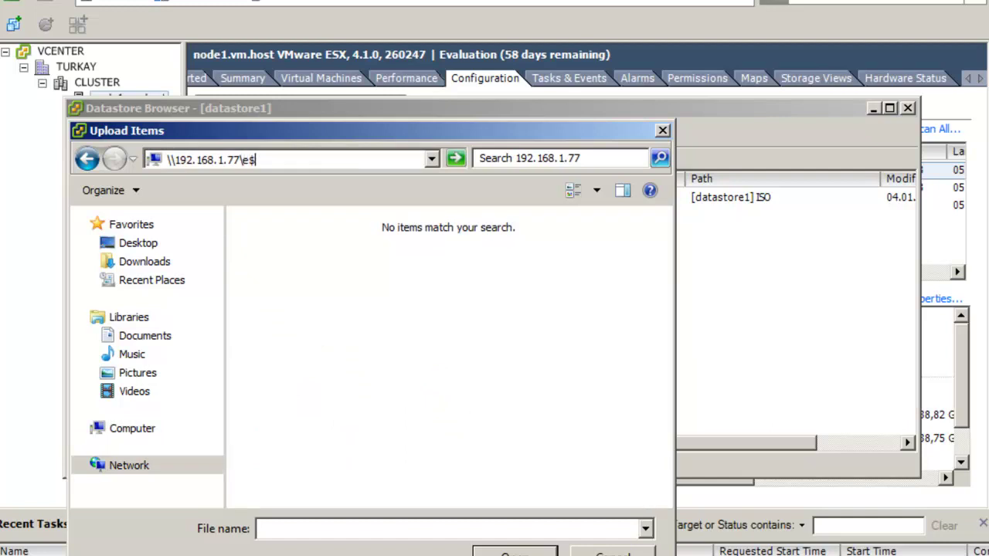
pyautogui.press('BackSpace')
pyautogui.press('BackSpace')
pyautogui.write('d$')
pyautogui.press('Return')
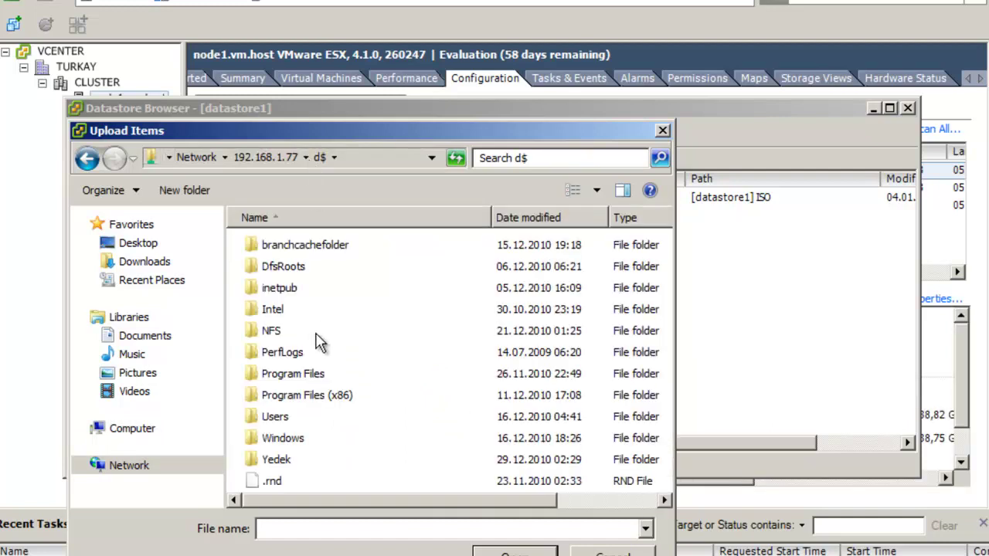
# Upload the Windows Server 2008 SP2 ISO from Yedek\Software\windows server\Server 2008 with SP2 x86, allowing same-named files to be replaced.
pyautogui.doubleClick(278, 471)
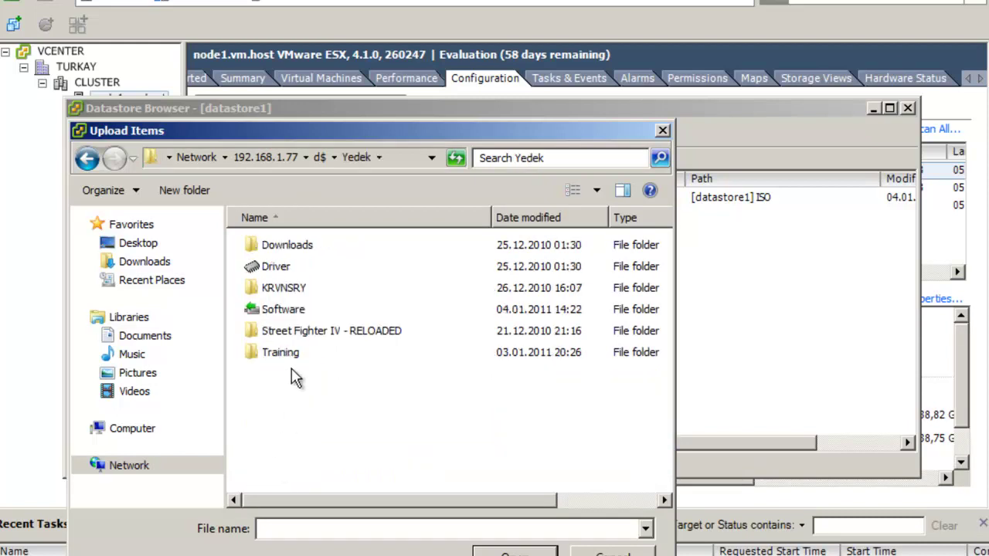
pyautogui.doubleClick(308, 311)
pyautogui.scroll(-10, 320, 314)
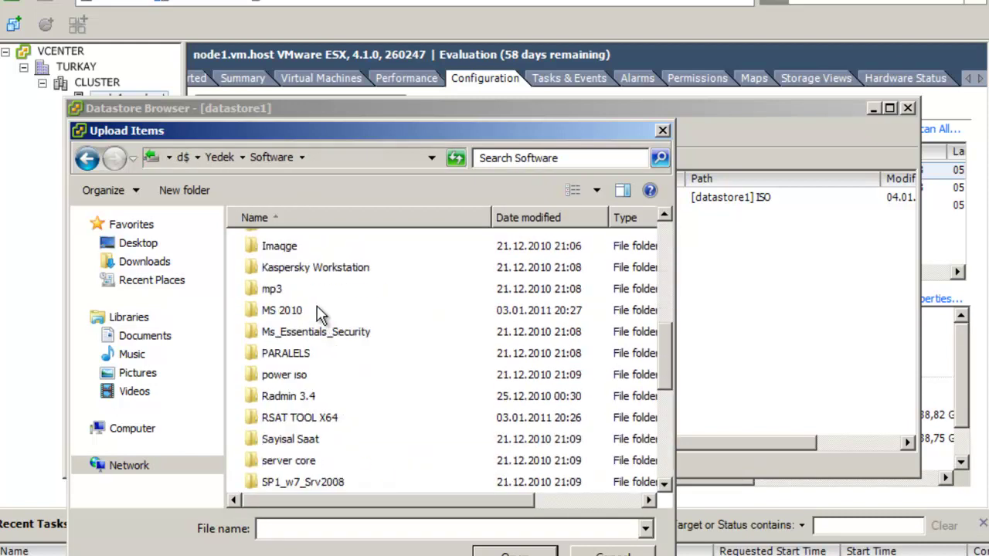
pyautogui.click(317, 464)
pyautogui.doubleClick(317, 463)
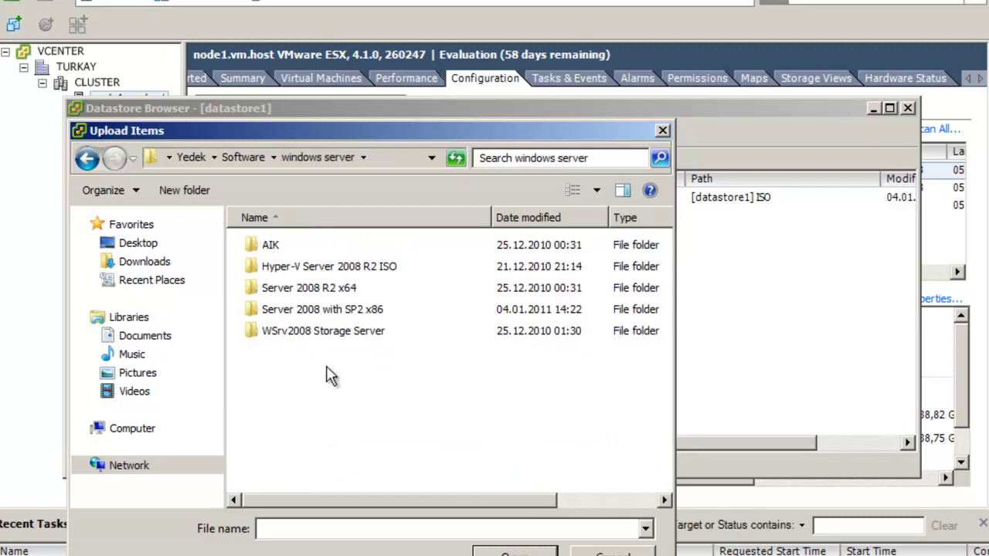
pyautogui.doubleClick(339, 313)
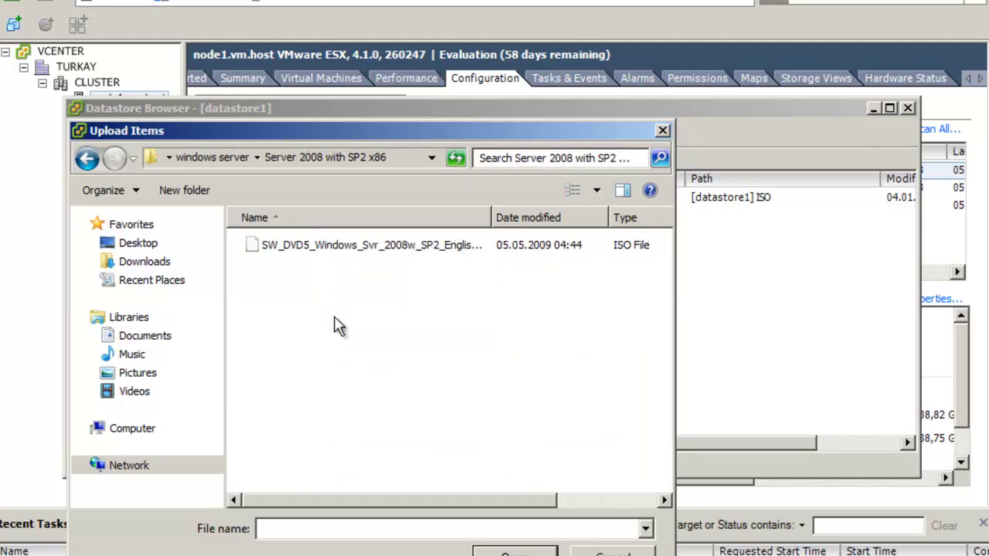
pyautogui.doubleClick(349, 245)
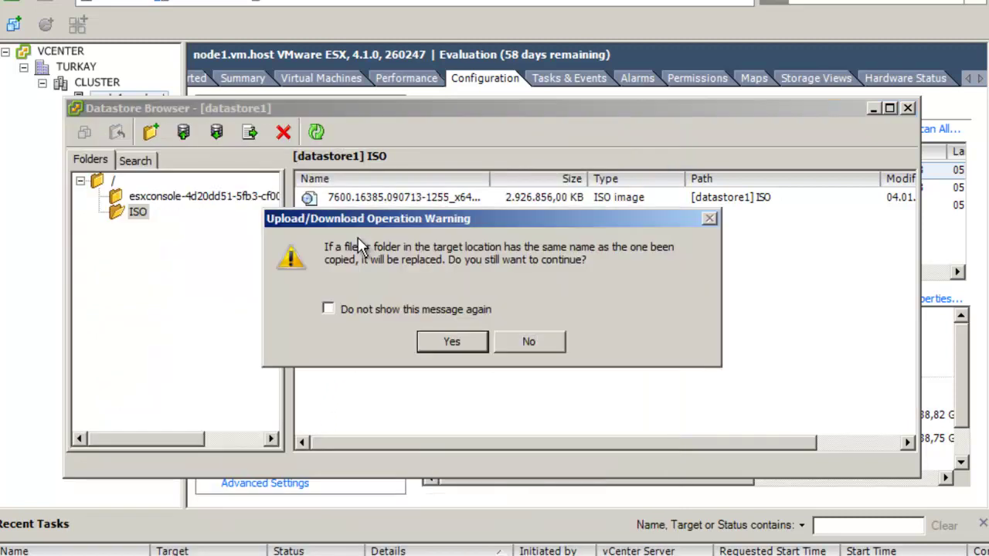
pyautogui.click(438, 340)
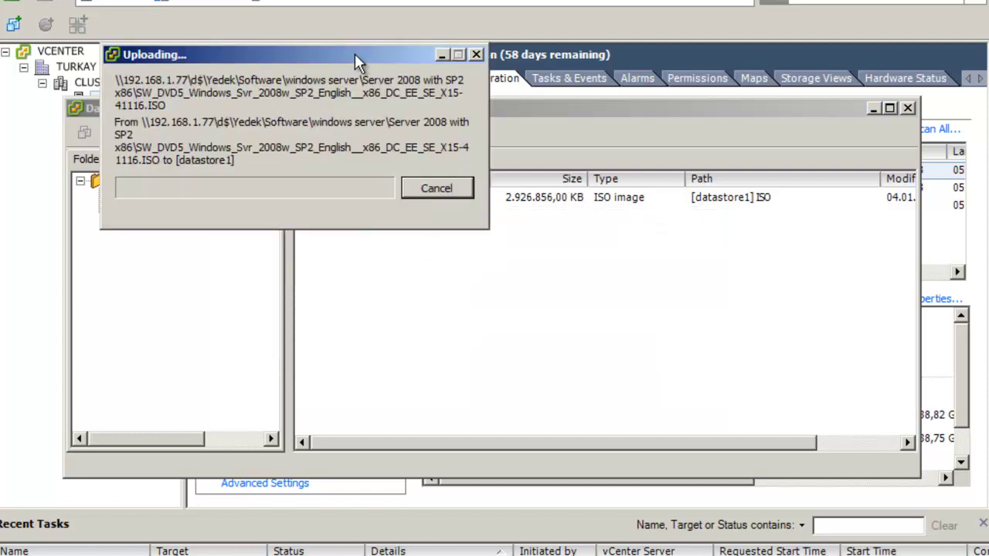
# Let the ISO upload to datastore1 finish and close the datastore browser.
pyautogui.moveTo(355, 53); pyautogui.dragTo(545, 240)
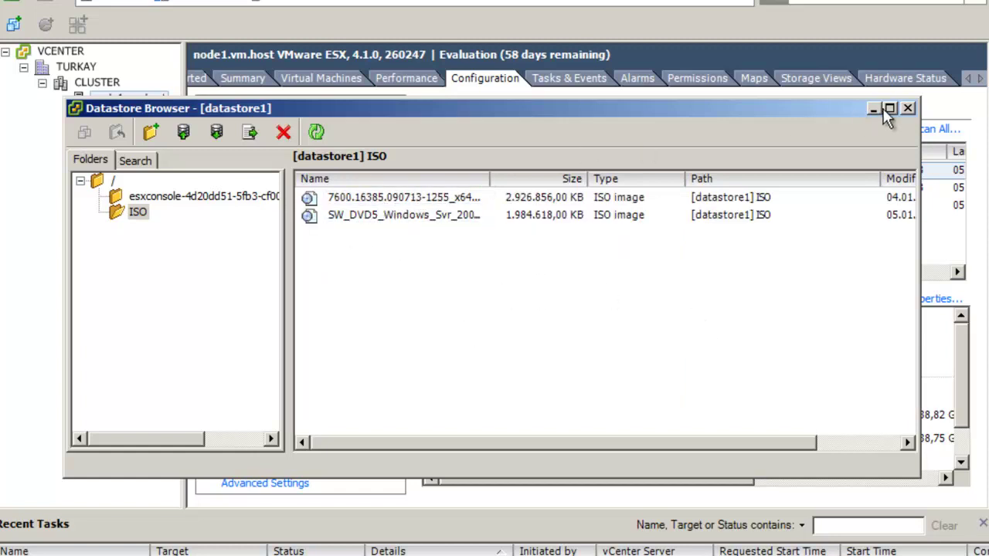
pyautogui.click(910, 108)
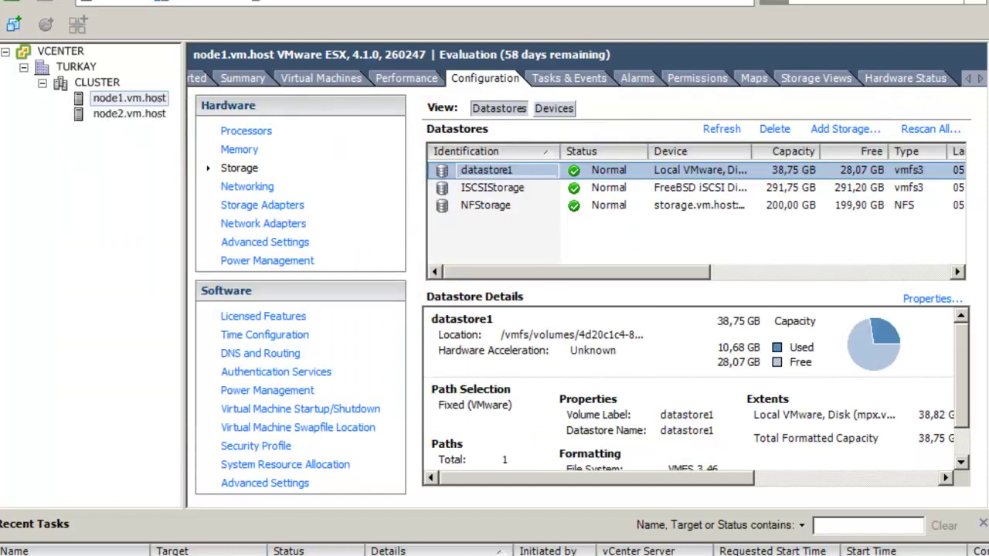
# Switch to the INFO note in Notepad and begin a new paragraph at its end with "ISO'yu datastore'a".
pyautogui.hotkey('alt', 'Tab')
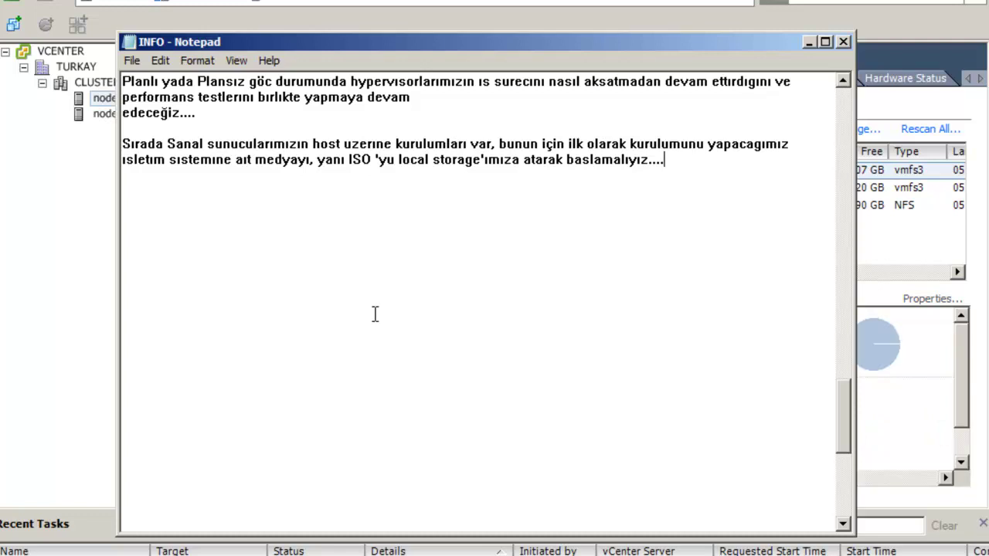
pyautogui.press('Return')
pyautogui.press('Return')
pyautogui.write('ISO')
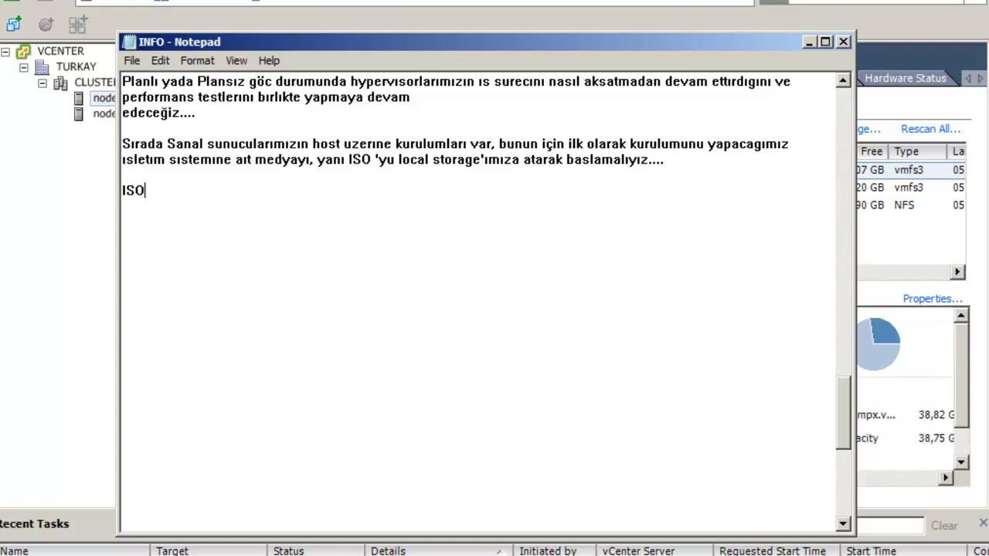
pyautogui.write("'yu datas")
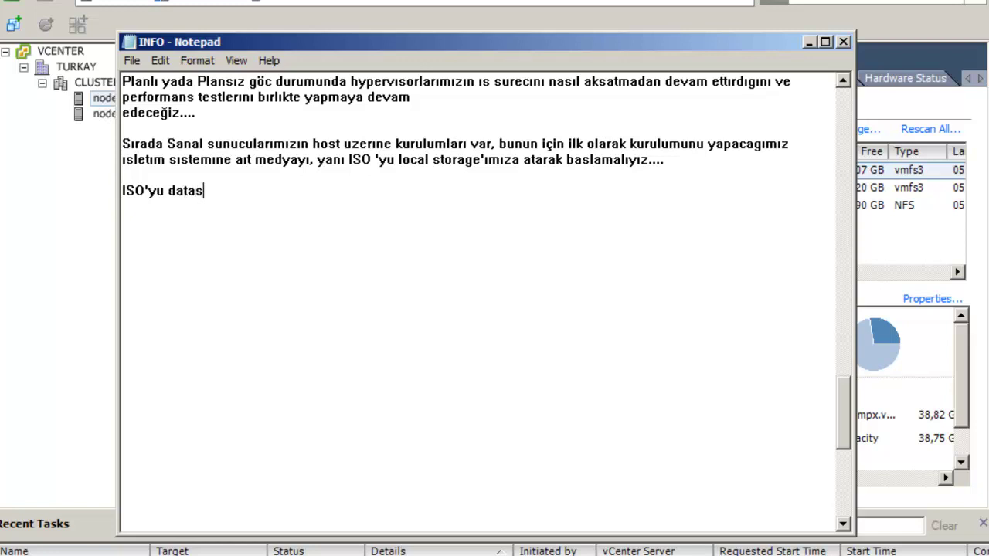
pyautogui.write("roe'a")
pyautogui.press('Left')
pyautogui.press('Left')
pyautogui.press('Left')
pyautogui.press('Left')
pyautogui.press('BackSpace')
pyautogui.write('t')
pyautogui.press('Right')
pyautogui.write('r')
pyautogui.press('Right')
pyautogui.press('Right')
pyautogui.press('Down')
pyautogui.press('Down')
pyautogui.press('Up')
pyautogui.press('Up')
pyautogui.press('End')
# Complete the note's sentence with "upload ettık artık sanal sunucumuzu kurmaya baslıyalım, ılk olarak node1 uzerıne kurulum yapalım..." and minimize Notepad.
pyautogui.write('upload ettık a')
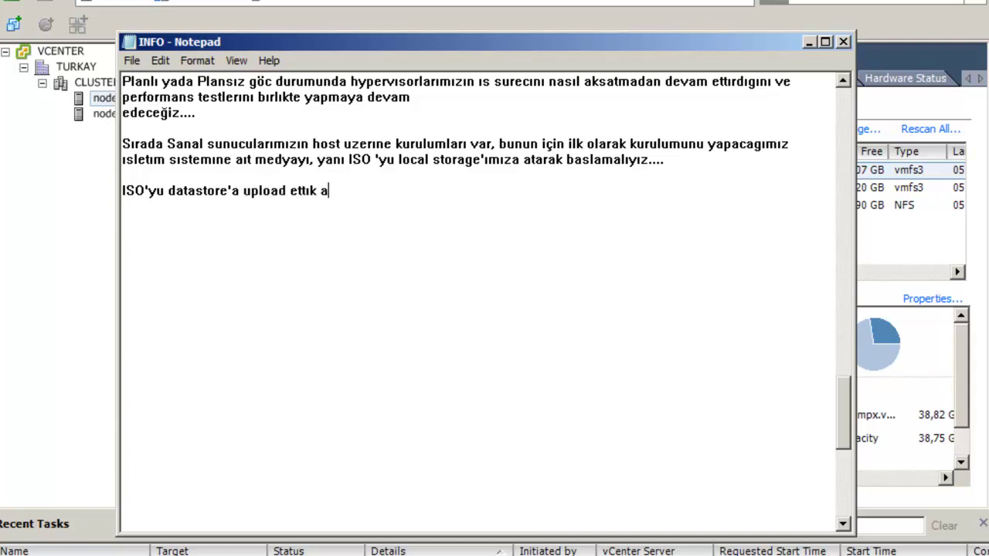
pyautogui.write('rtık sanal ')
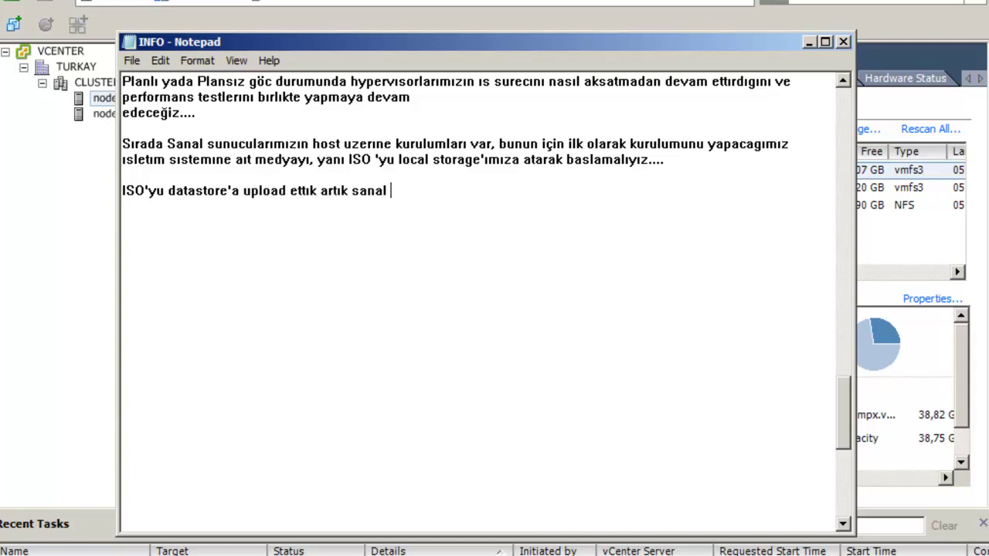
pyautogui.write('sunucumuzu k')
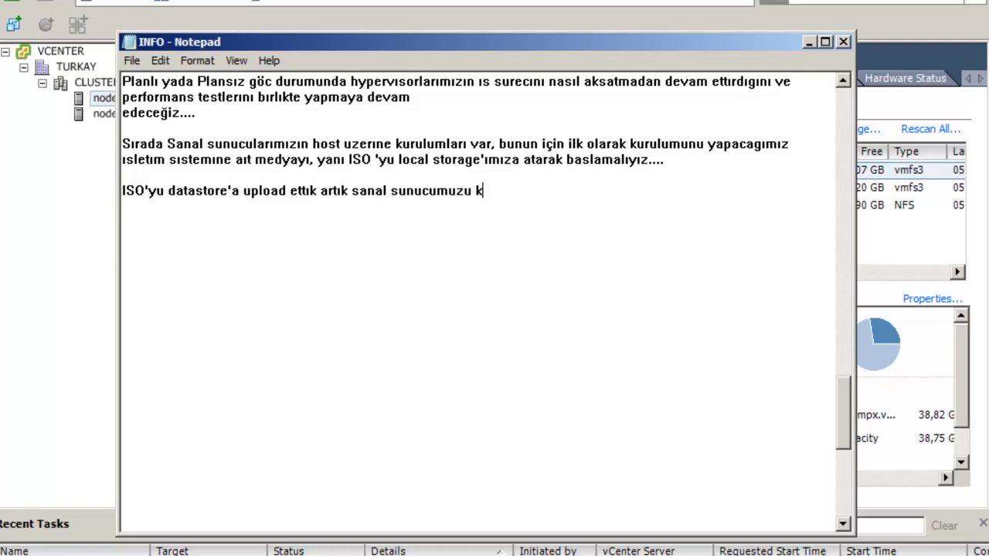
pyautogui.write('urmaya baslı')
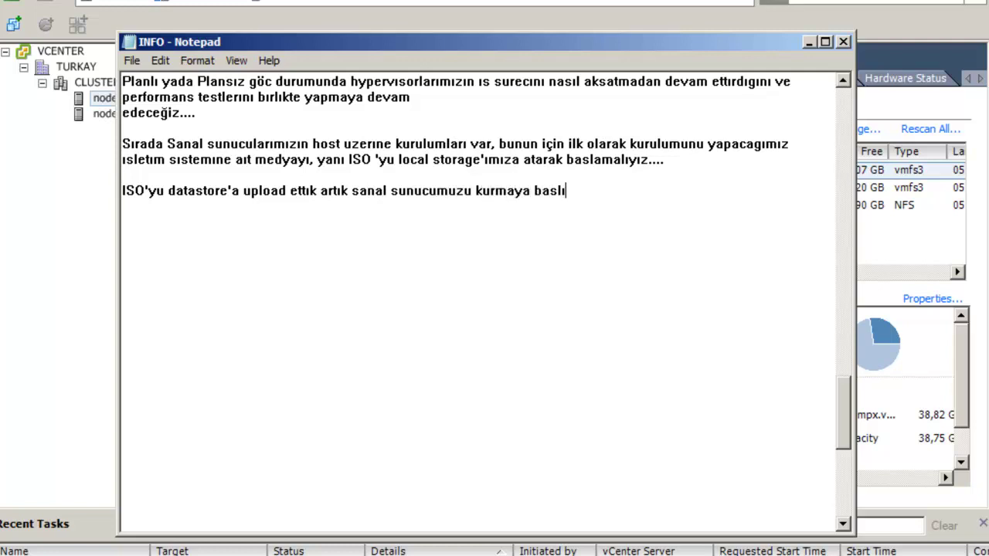
pyautogui.write('yalım, ılk olarak n')
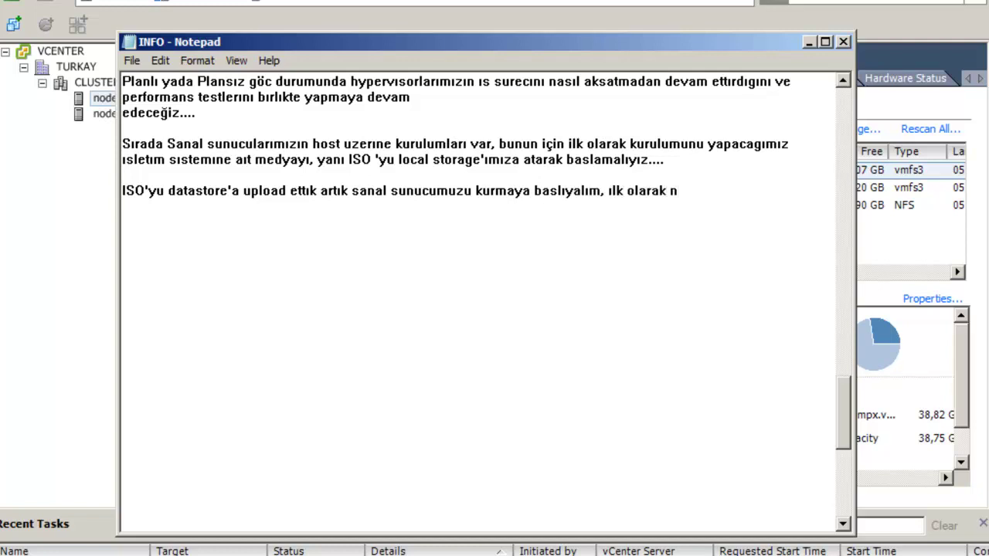
pyautogui.write('ode1 uzerın')
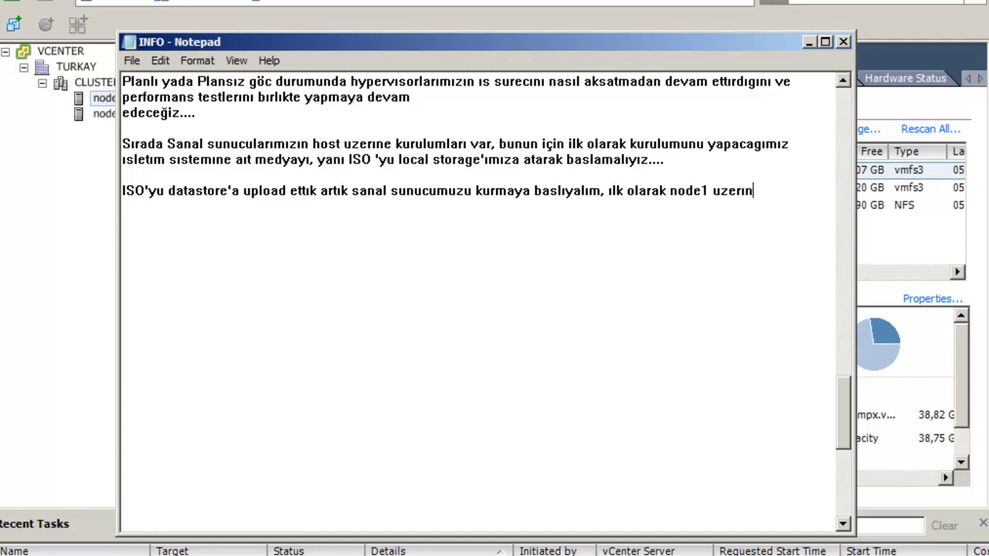
pyautogui.write('e kurulum y')
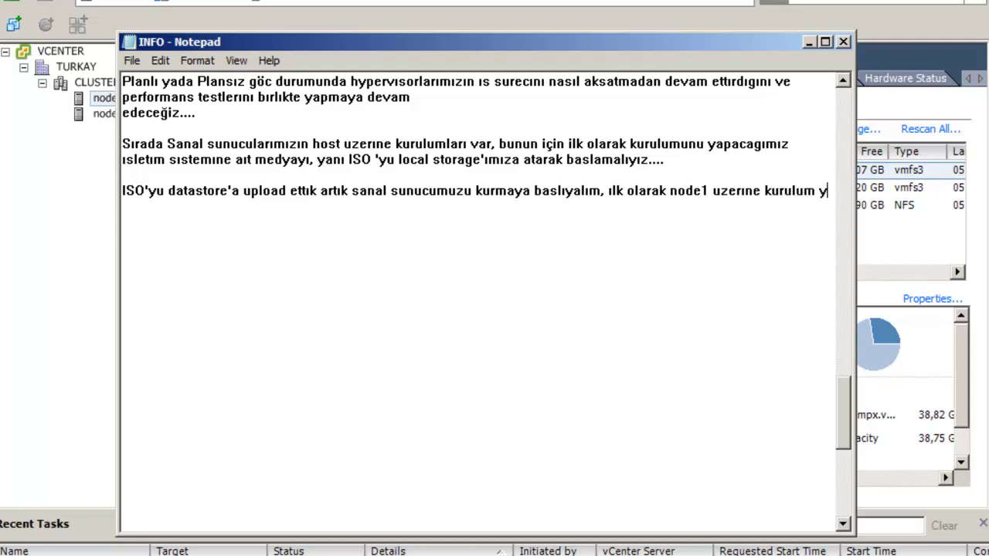
pyautogui.write('apalım...')
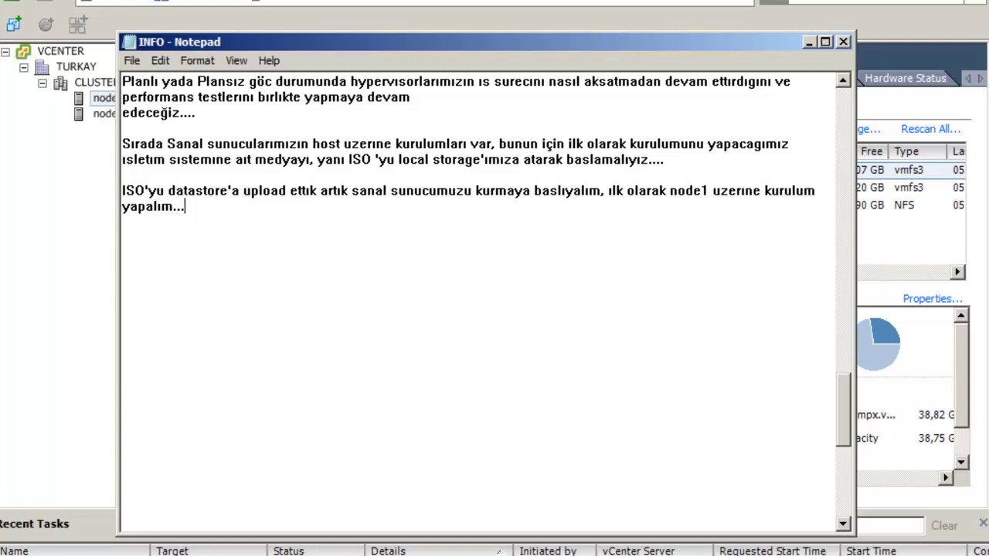
pyautogui.click(808, 42)
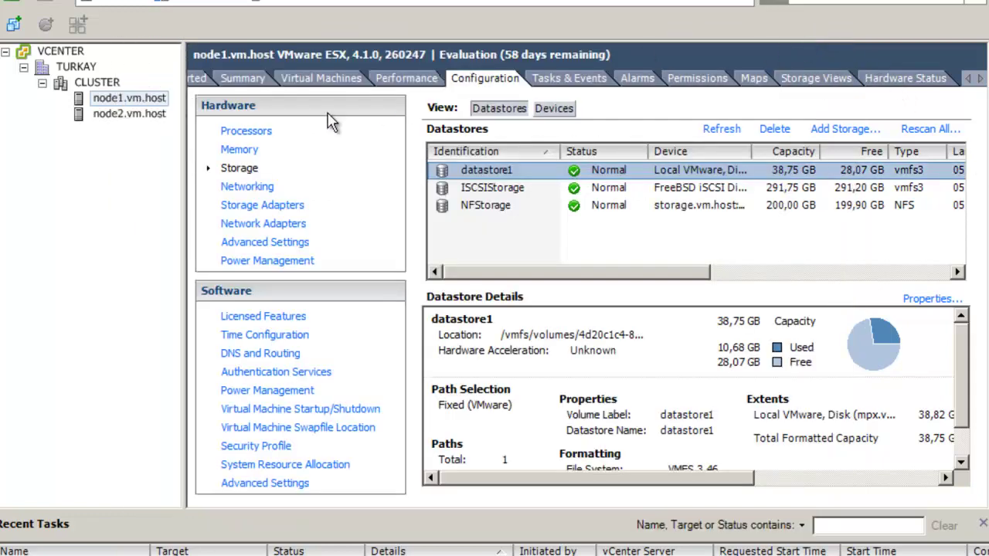
# Start a new virtual machine on node1.vm.host with the Typical configuration and name it PDC in the TURKAY location.
pyautogui.click(136, 101)
pyautogui.rightClick(136, 100)
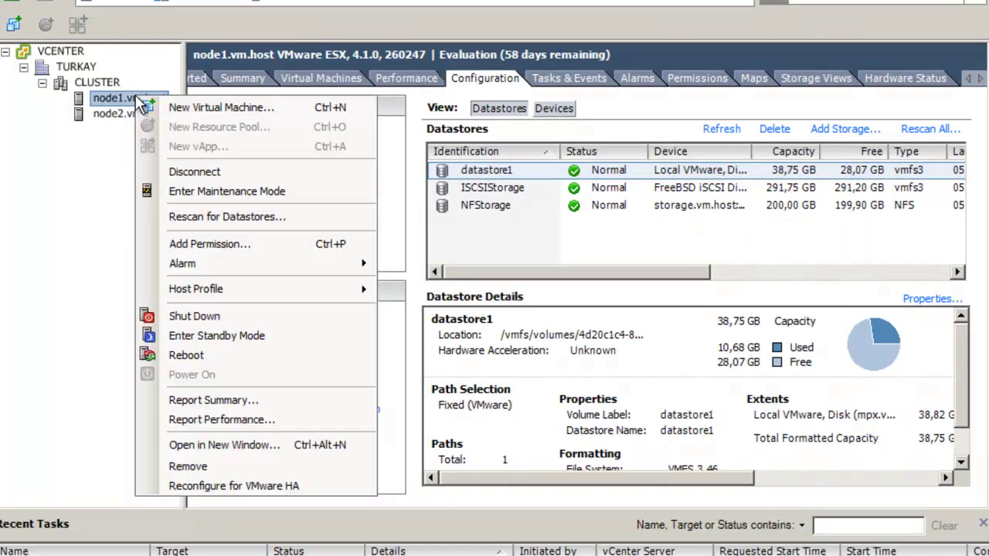
pyautogui.click(165, 109)
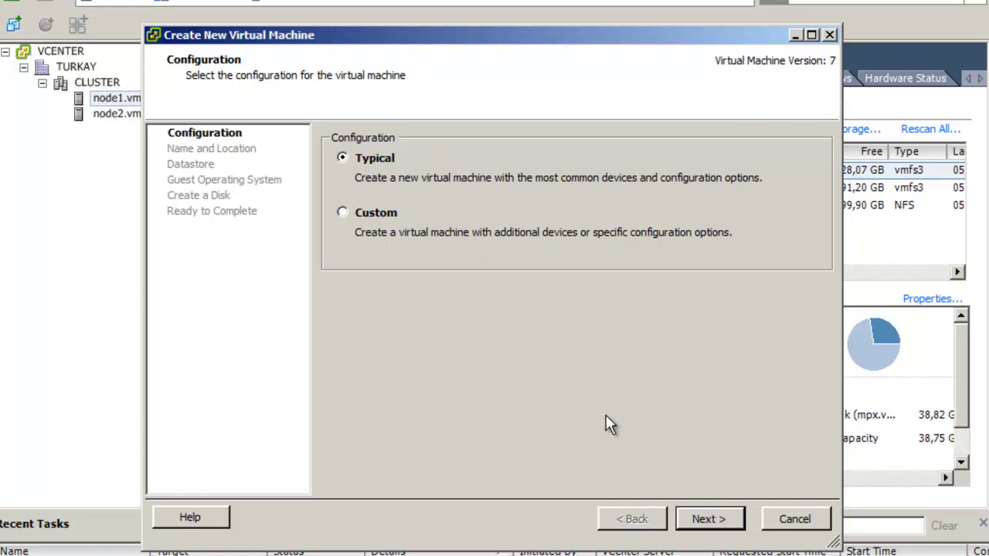
pyautogui.click(699, 516)
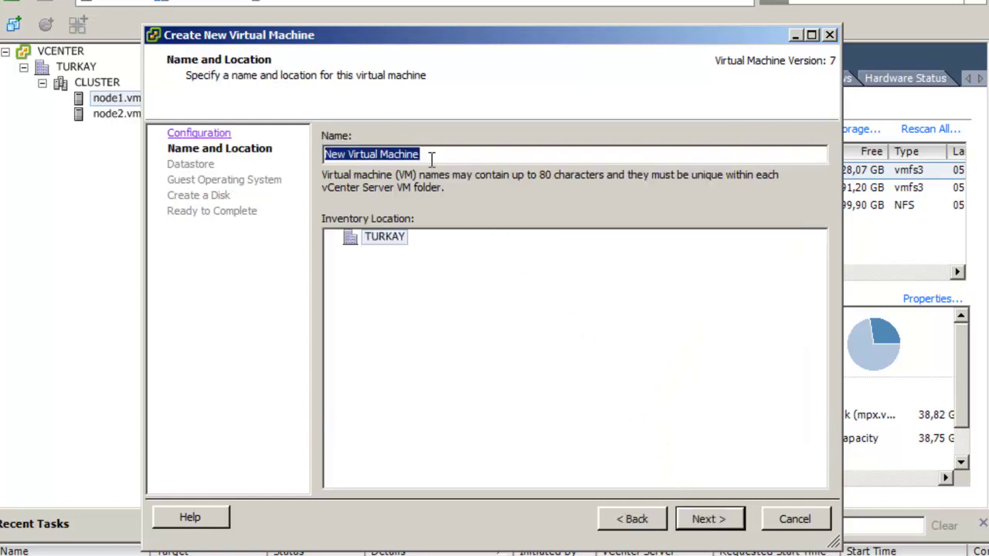
pyautogui.write('PDC')
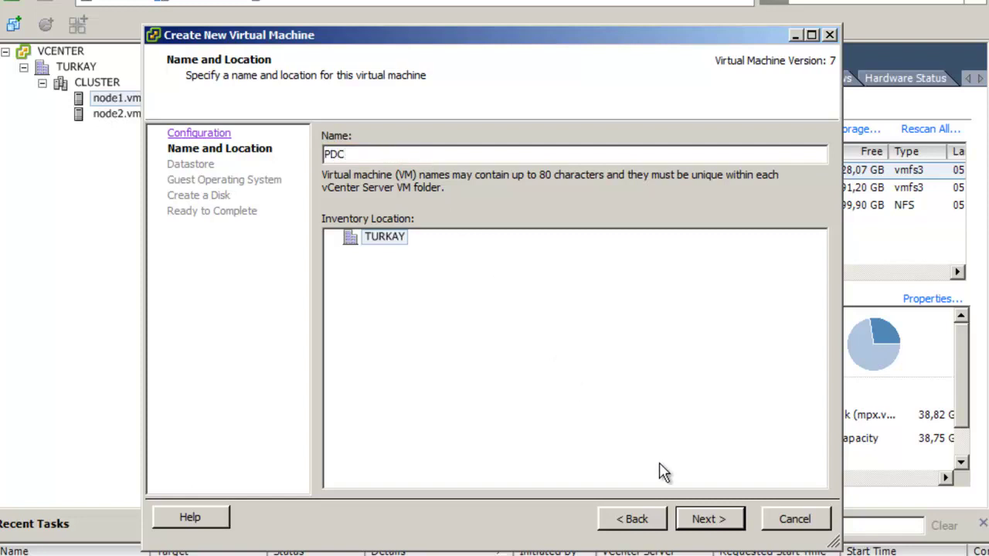
pyautogui.click(700, 519)
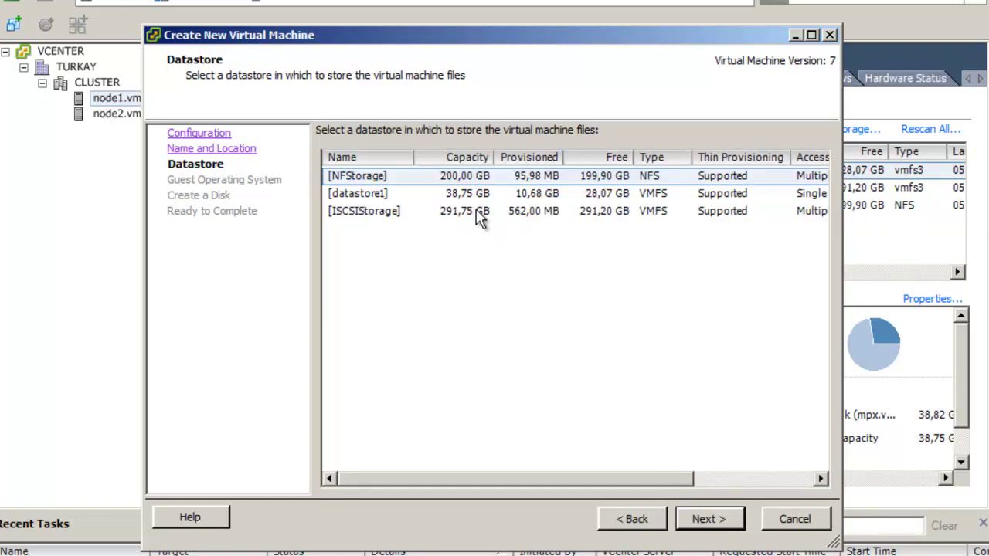
# Store the virtual machine on the NFStorage datastore and set its guest operating system to Microsoft Windows Server 2008 (32-bit).
pyautogui.click(378, 176)
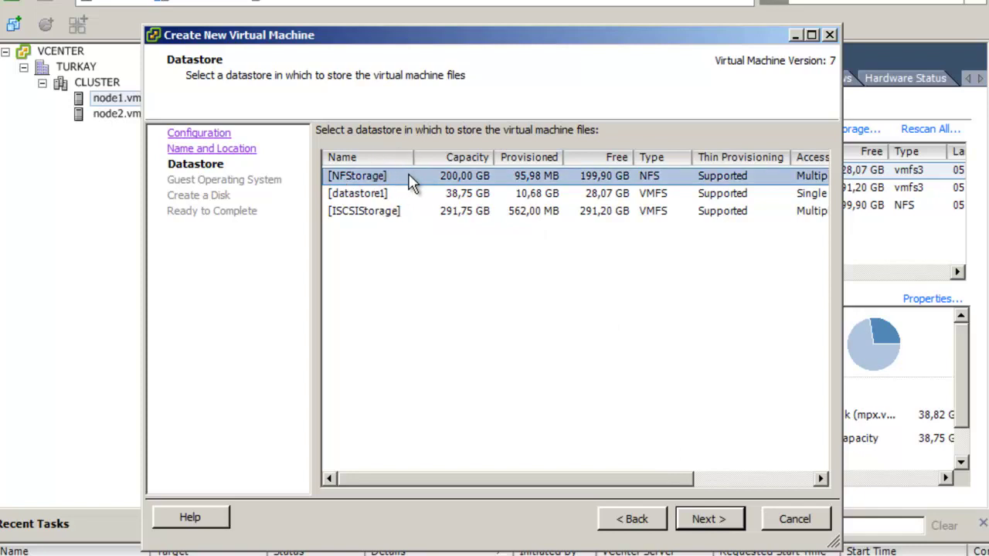
pyautogui.click(708, 520)
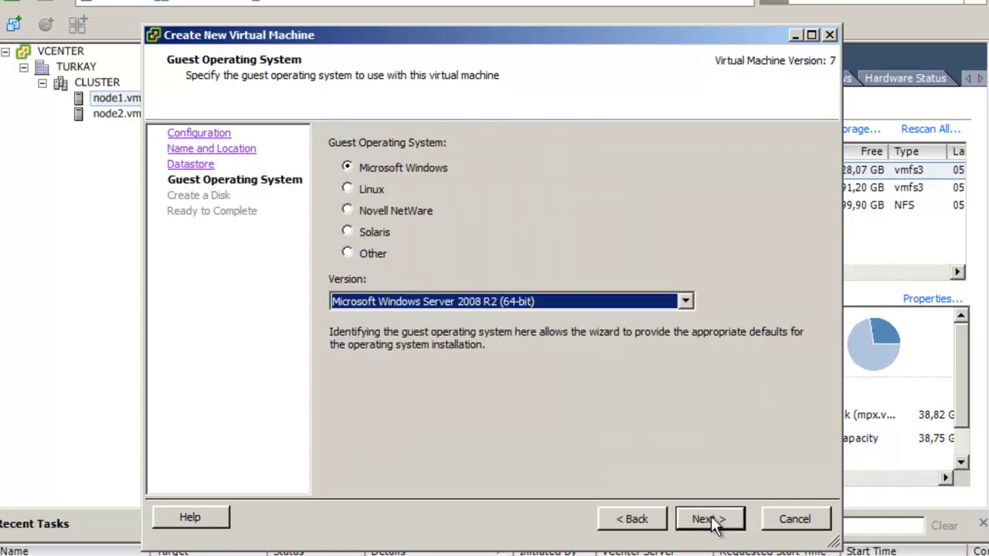
pyautogui.click(529, 304)
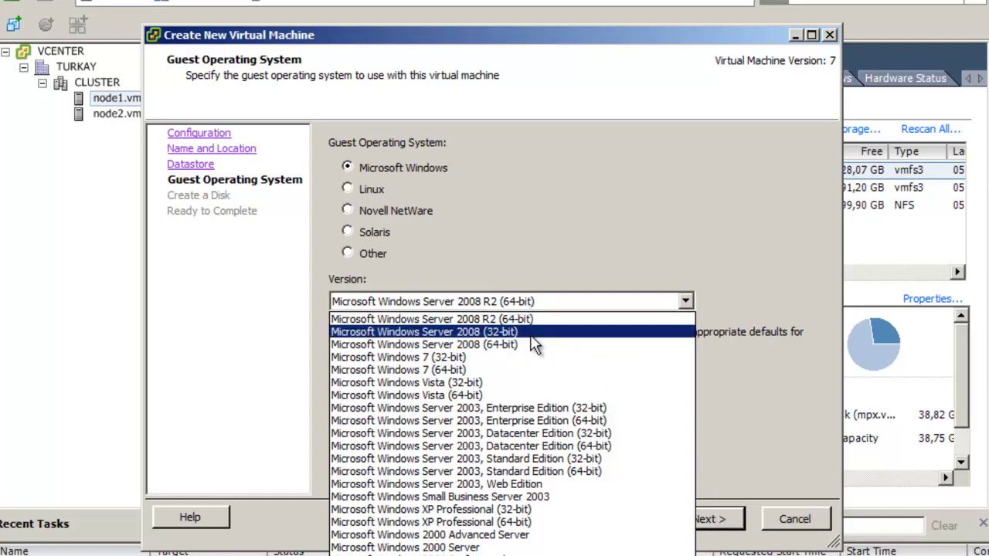
pyautogui.click(530, 335)
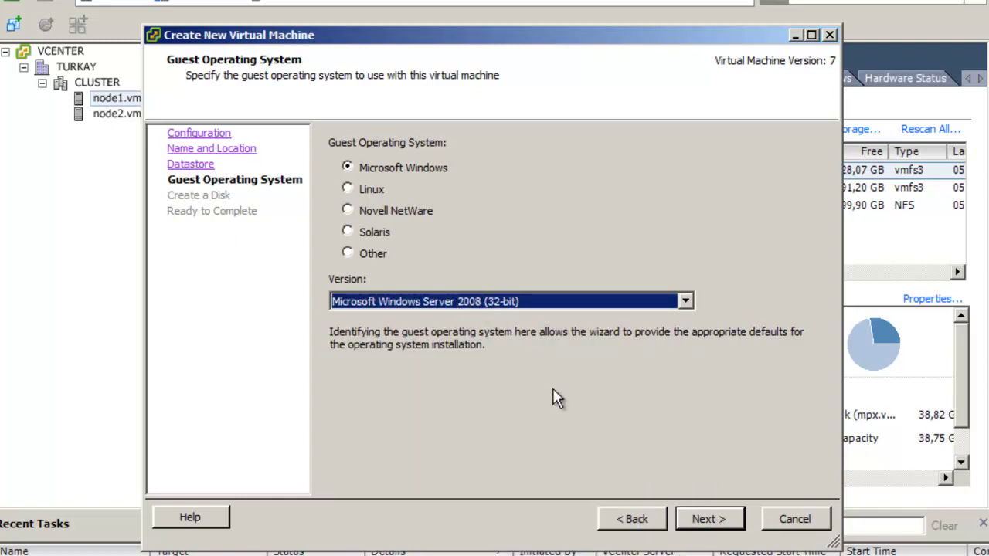
pyautogui.click(696, 520)
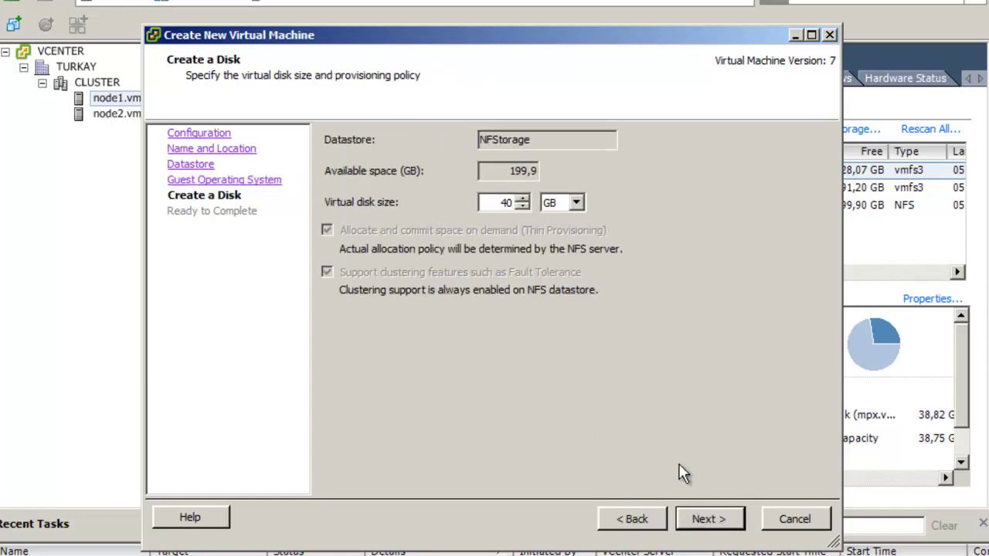
# Accept the 40 GB virtual disk and choose to edit the virtual machine settings before completion.
pyautogui.click(700, 519)
pyautogui.click(503, 440)
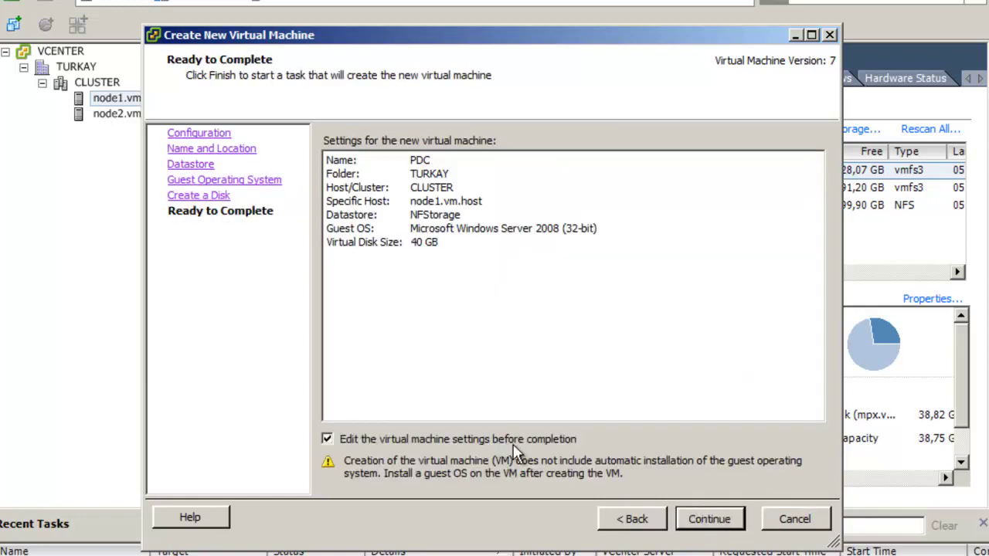
pyautogui.click(698, 520)
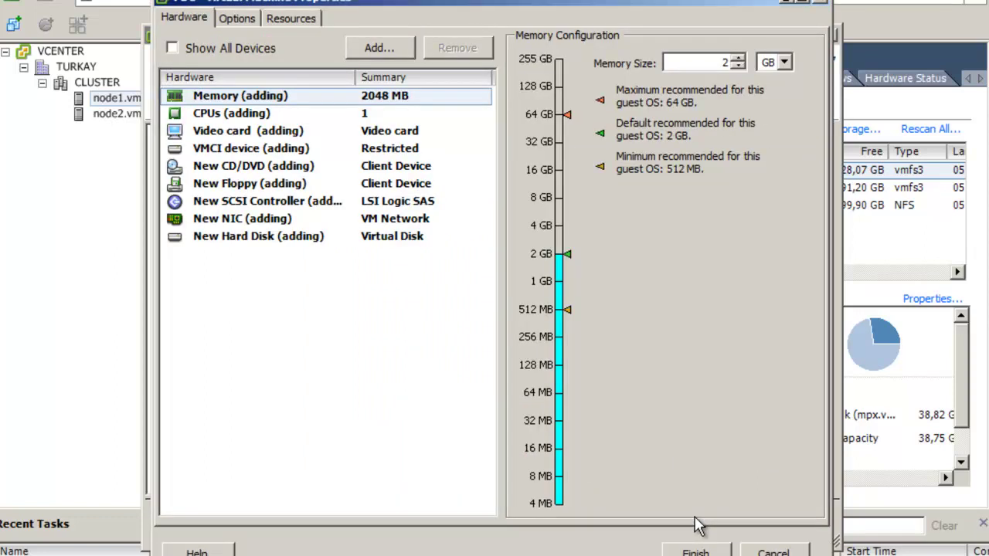
# Set the virtual machine's memory to 1 GB and review its CPU, video card and VMCI device settings.
pyautogui.click(319, 95)
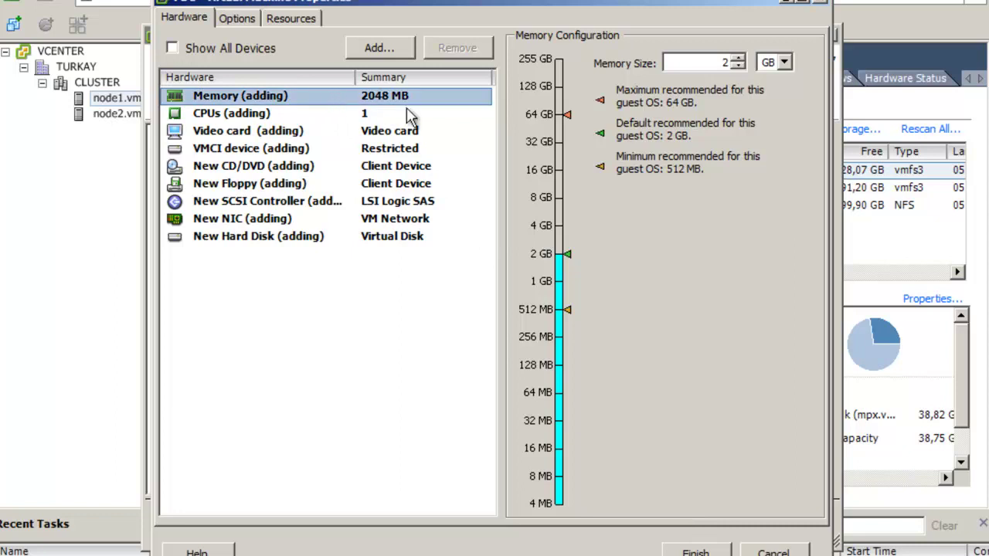
pyautogui.click(548, 286)
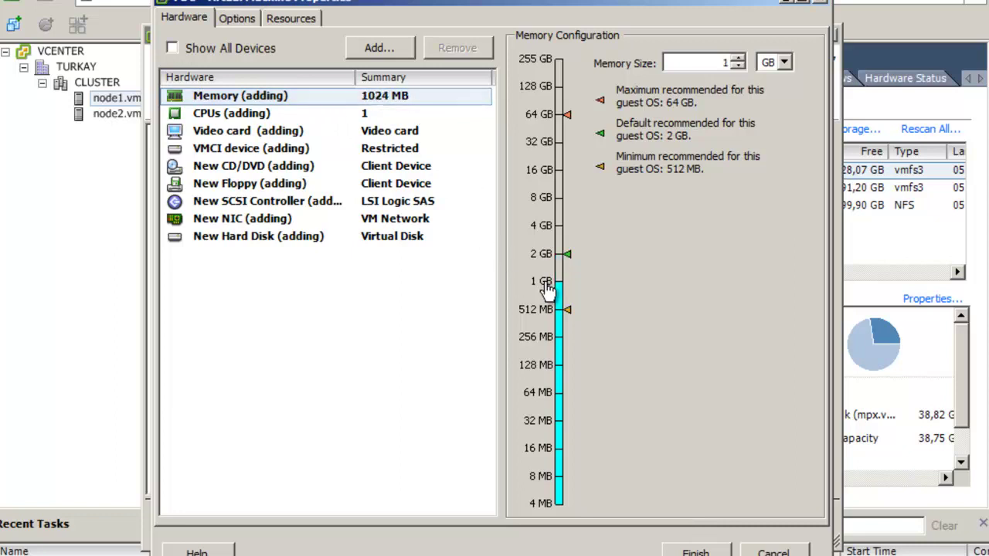
pyautogui.click(331, 116)
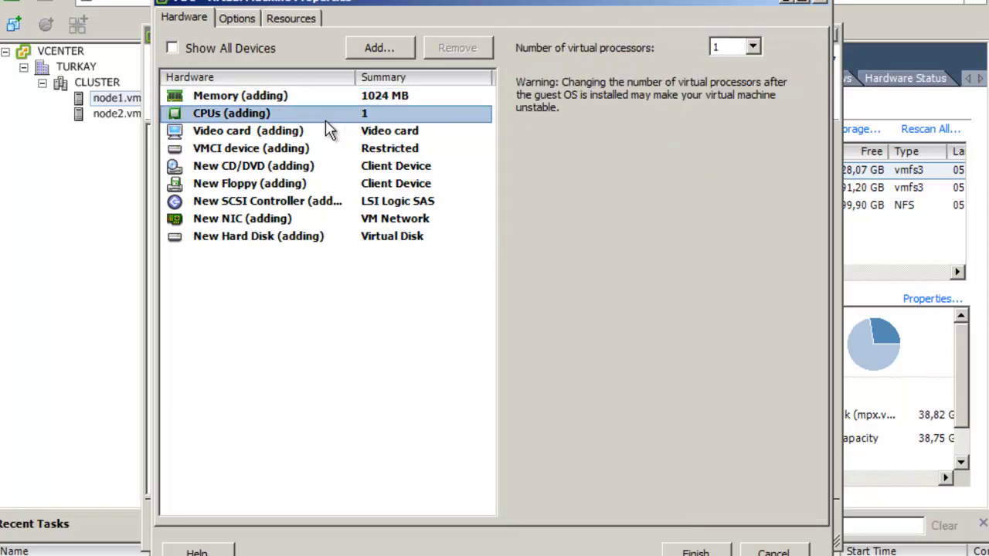
pyautogui.click(317, 133)
pyautogui.click(309, 149)
# Point the new CD/DVD drive to the SW_DVD5 Windows Server 2008 SP2 datastore ISO file in datastore1's ISO folder.
pyautogui.click(317, 166)
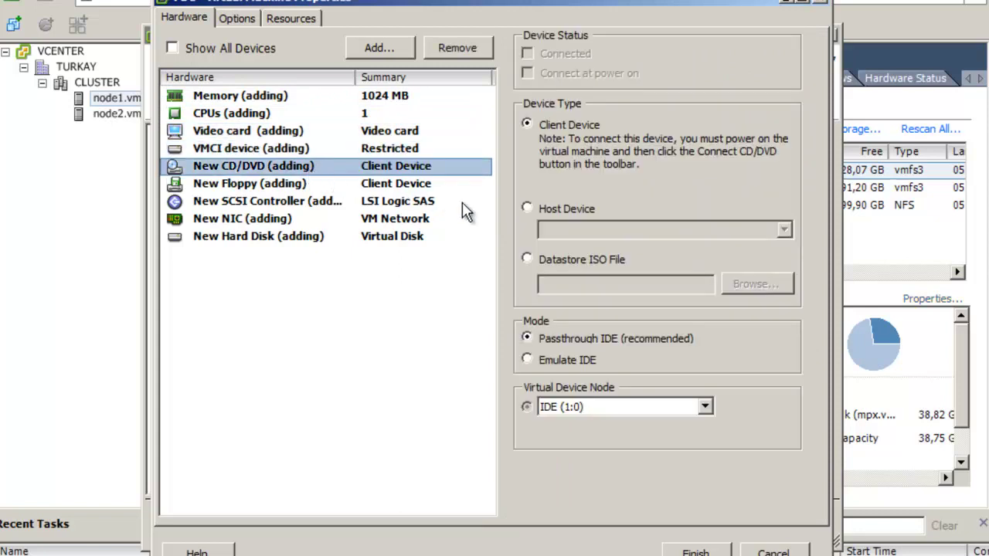
pyautogui.click(547, 263)
pyautogui.click(759, 291)
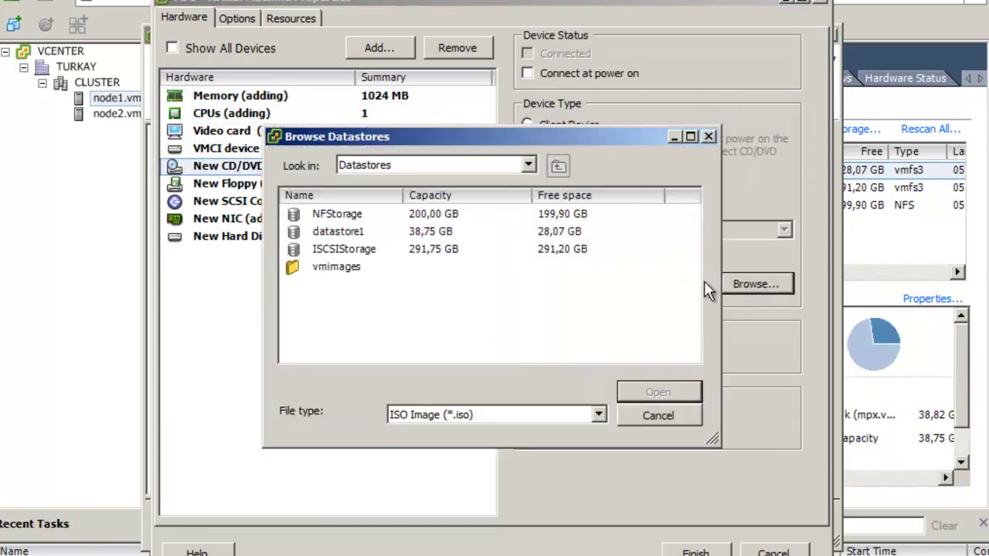
pyautogui.doubleClick(363, 233)
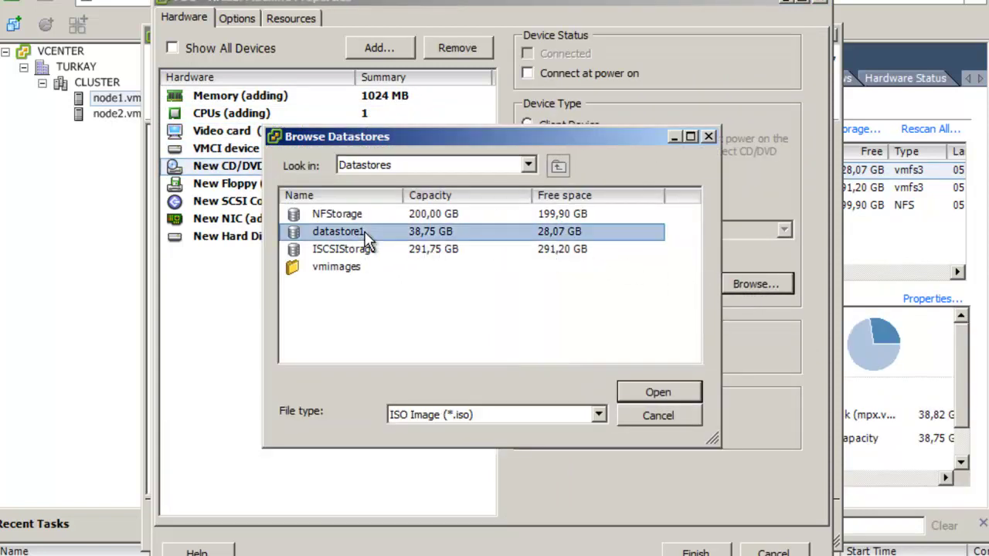
pyautogui.click(342, 235)
pyautogui.doubleClick(341, 231)
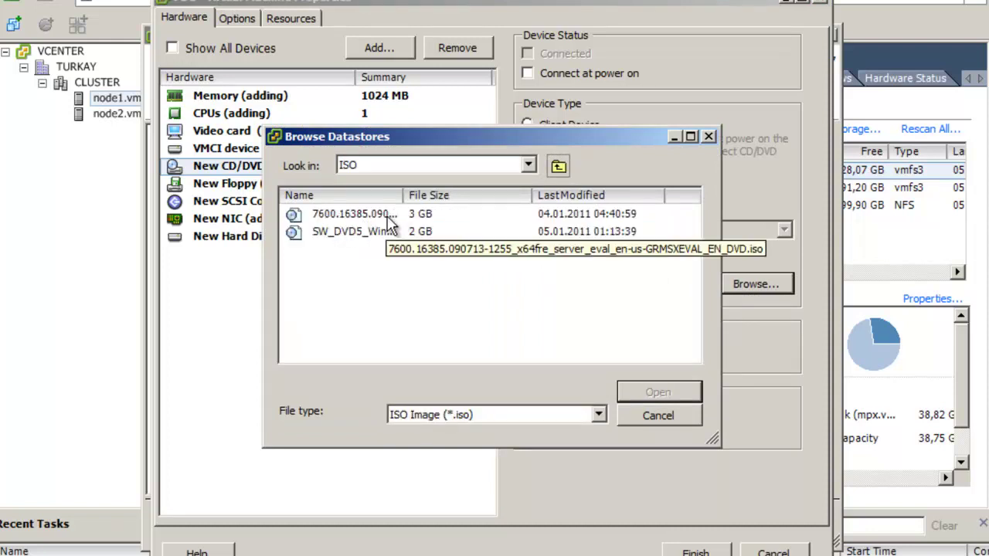
pyautogui.click(379, 238)
pyautogui.doubleClick(379, 238)
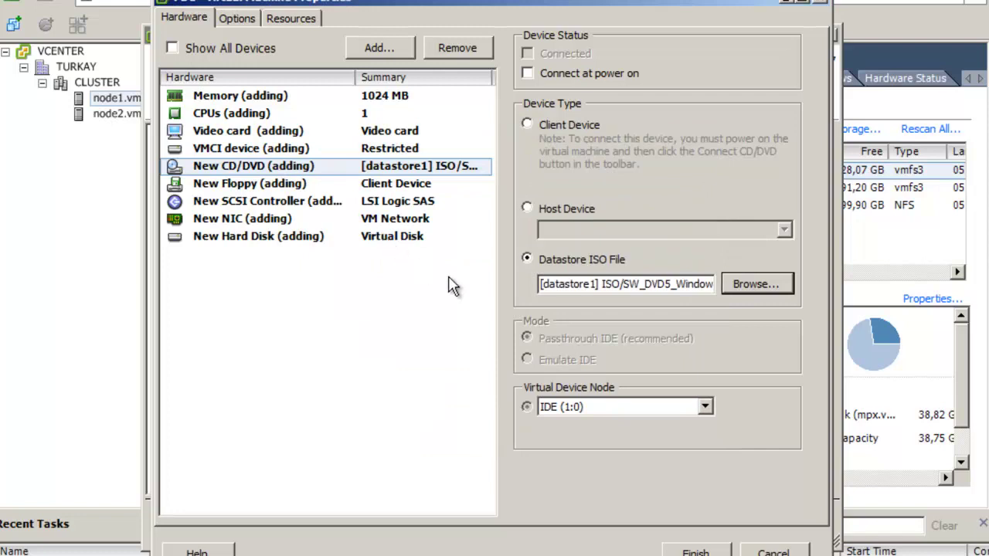
# Review the new floppy, SCSI controller, NIC and hard disk settings, and finish creating the virtual machine.
pyautogui.click(340, 186)
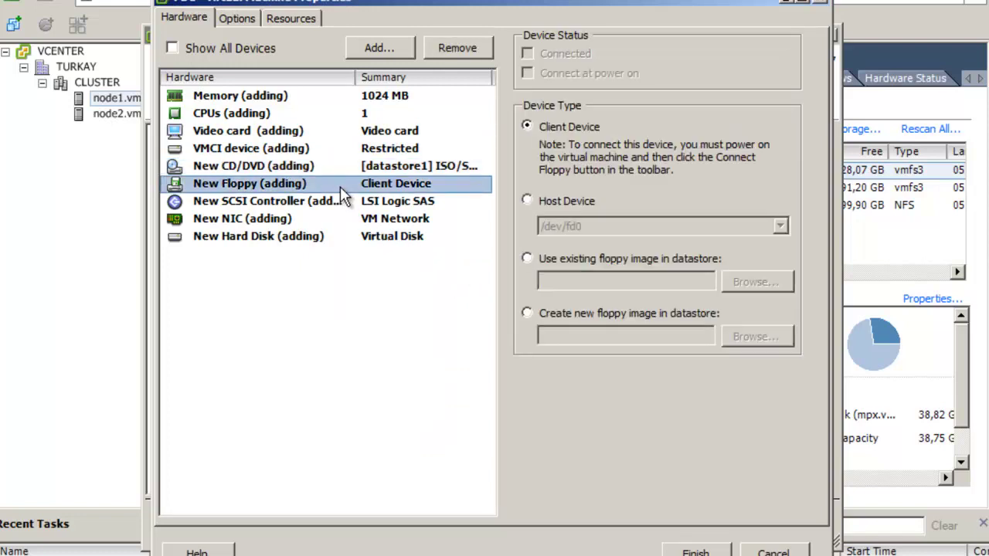
pyautogui.click(341, 201)
pyautogui.click(334, 219)
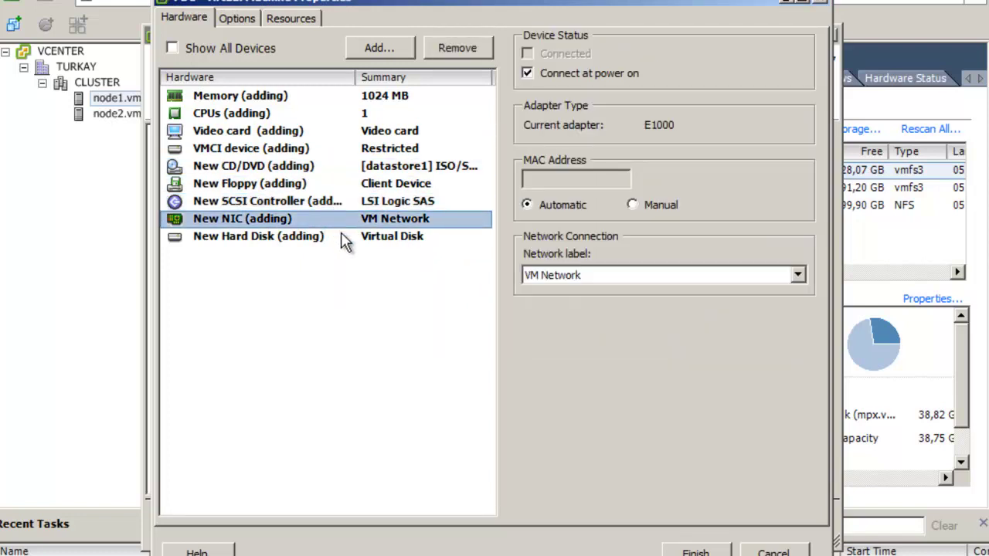
pyautogui.click(342, 236)
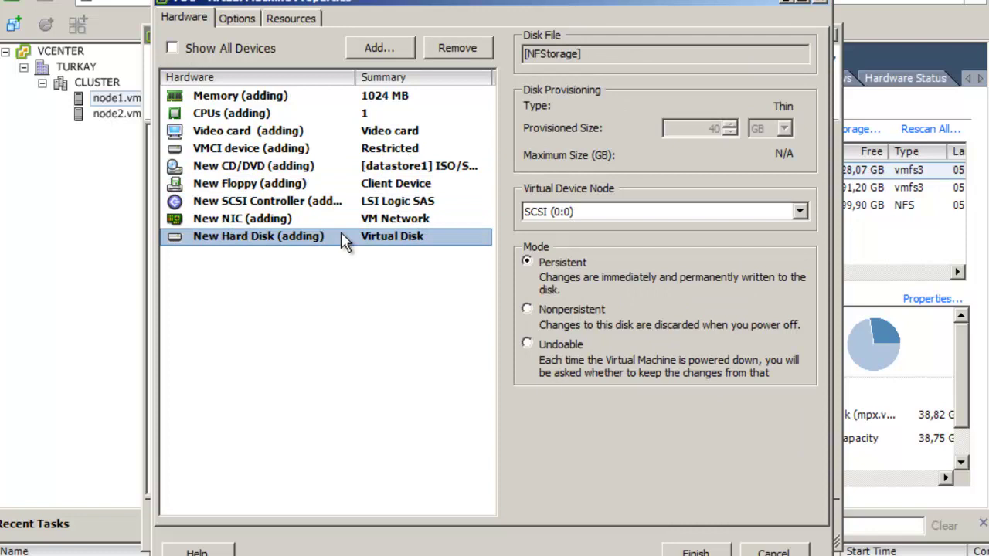
pyautogui.click(682, 551)
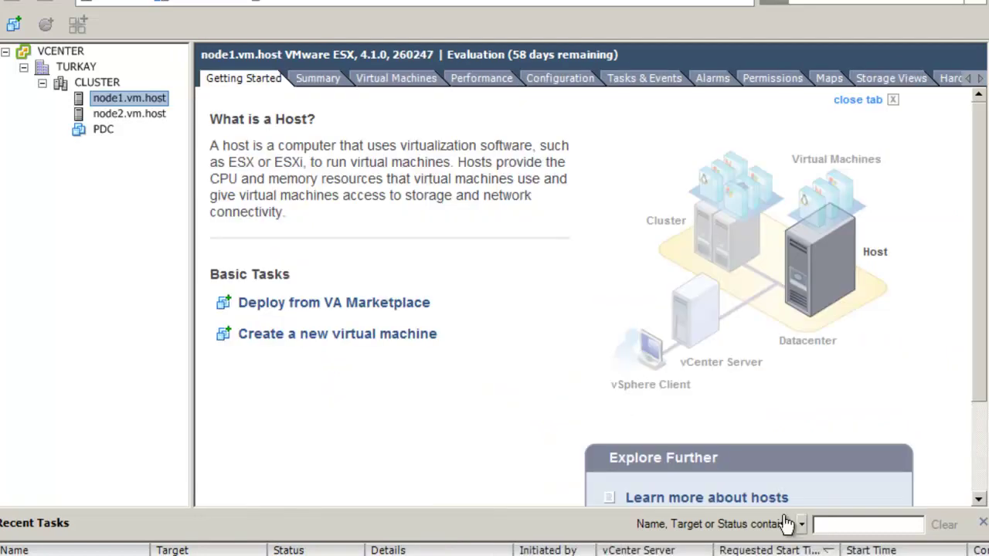
# Power on the PDC virtual machine.
pyautogui.click(94, 135)
pyautogui.rightClick(93, 133)
pyautogui.moveTo(133, 148)
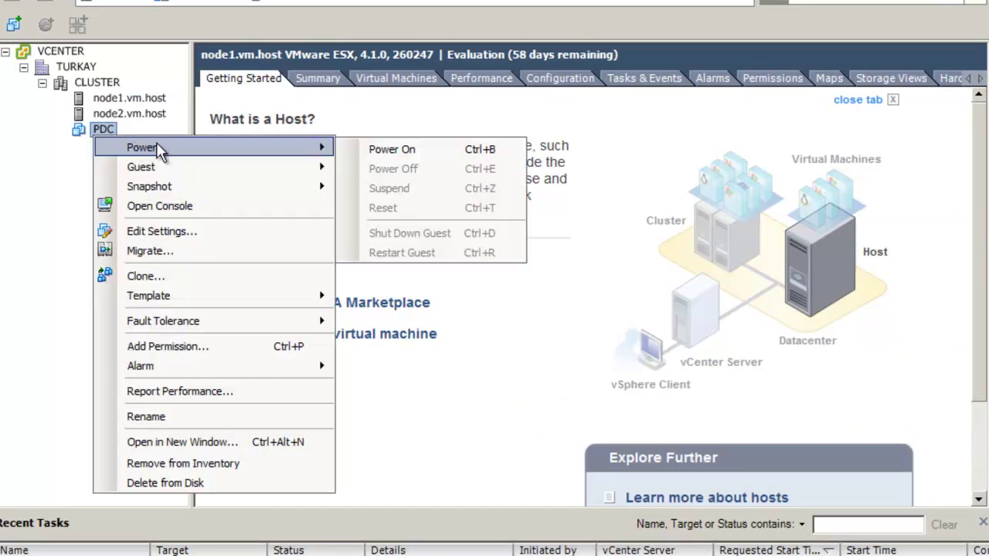
pyautogui.click(370, 150)
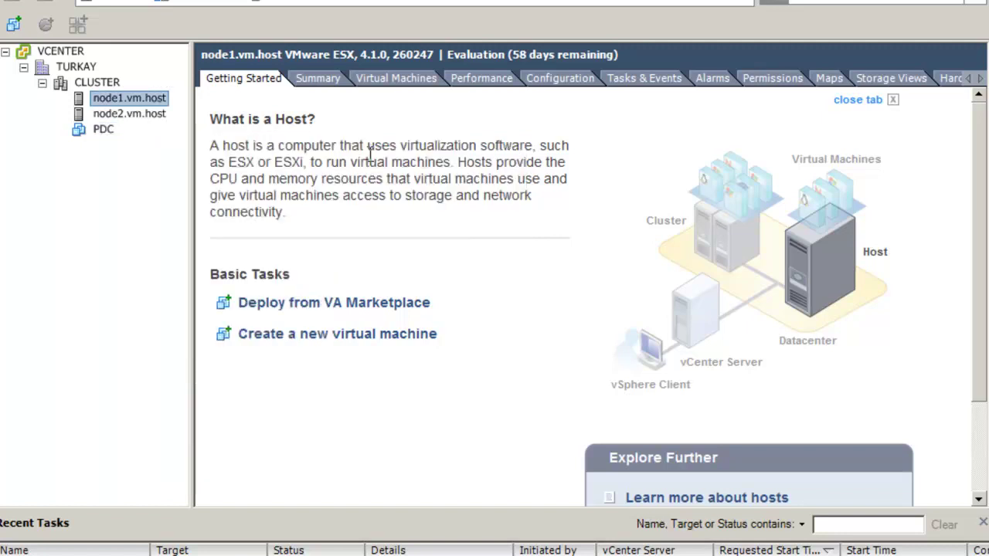
# Open the console of the PDC virtual machine and move its window clear of the inventory tree.
pyautogui.click(104, 131)
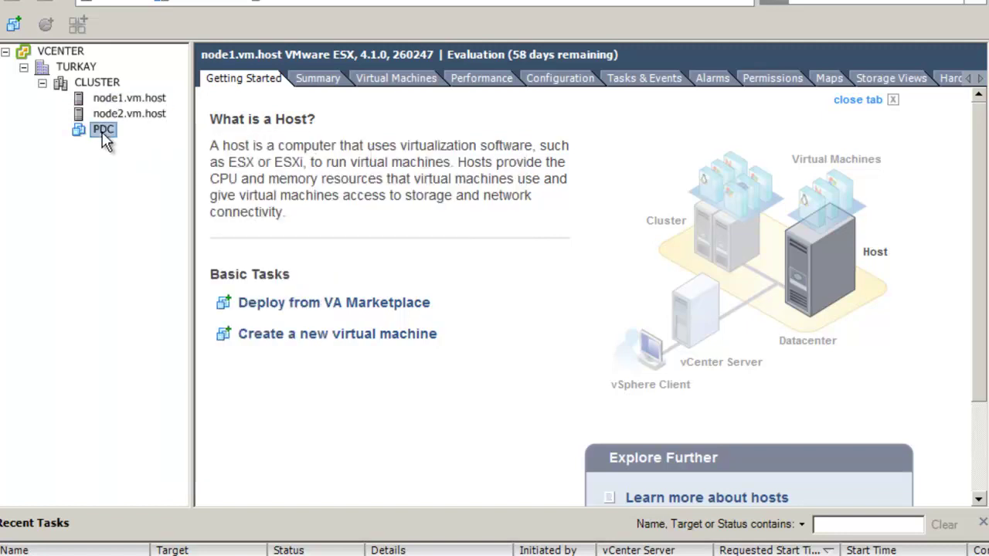
pyautogui.rightClick(106, 138)
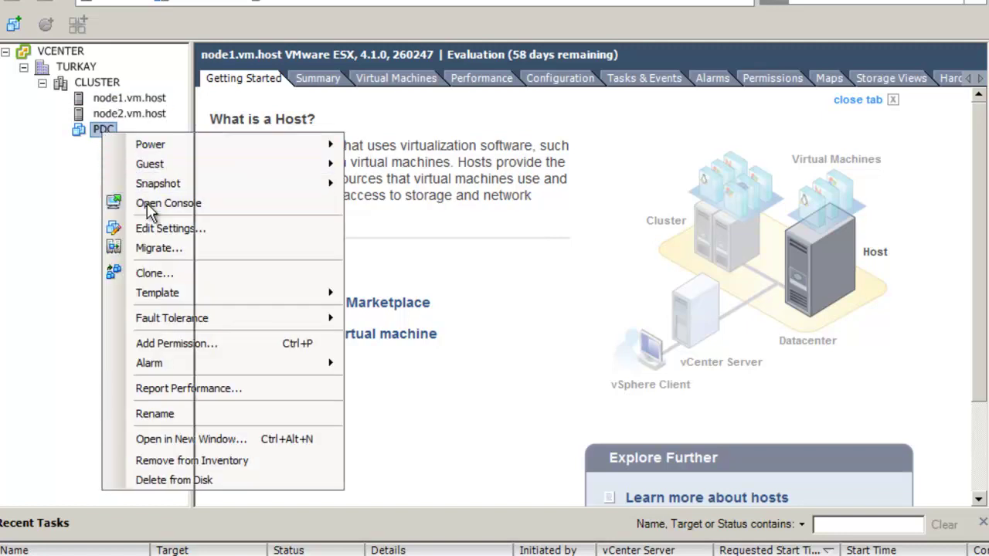
pyautogui.click(120, 201)
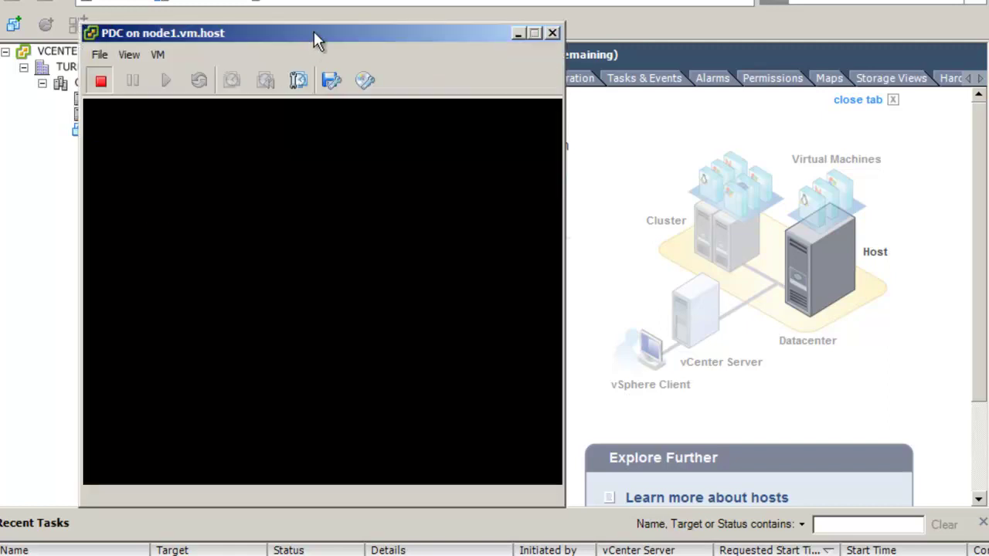
pyautogui.moveTo(314, 35); pyautogui.dragTo(445, 46)
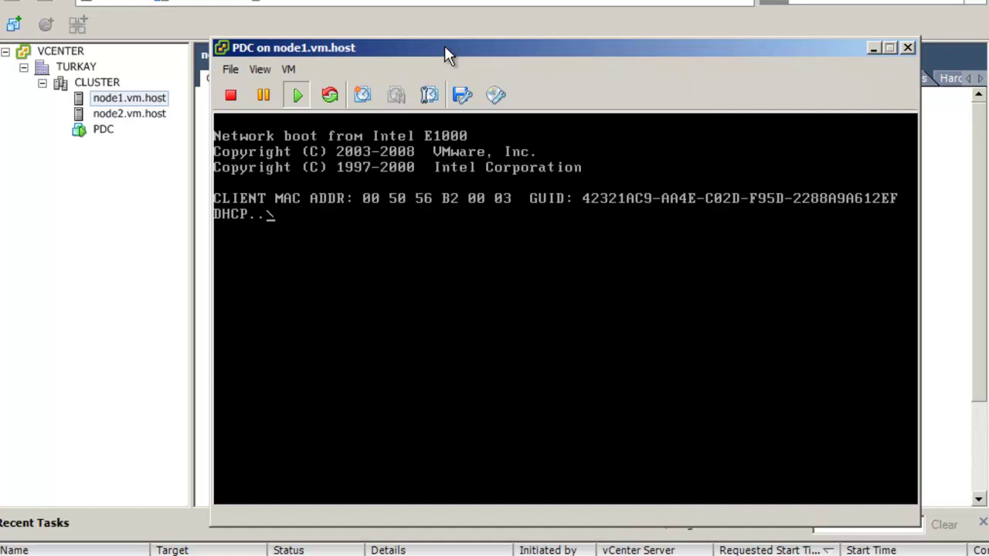
pyautogui.click(260, 69)
pyautogui.click(288, 71)
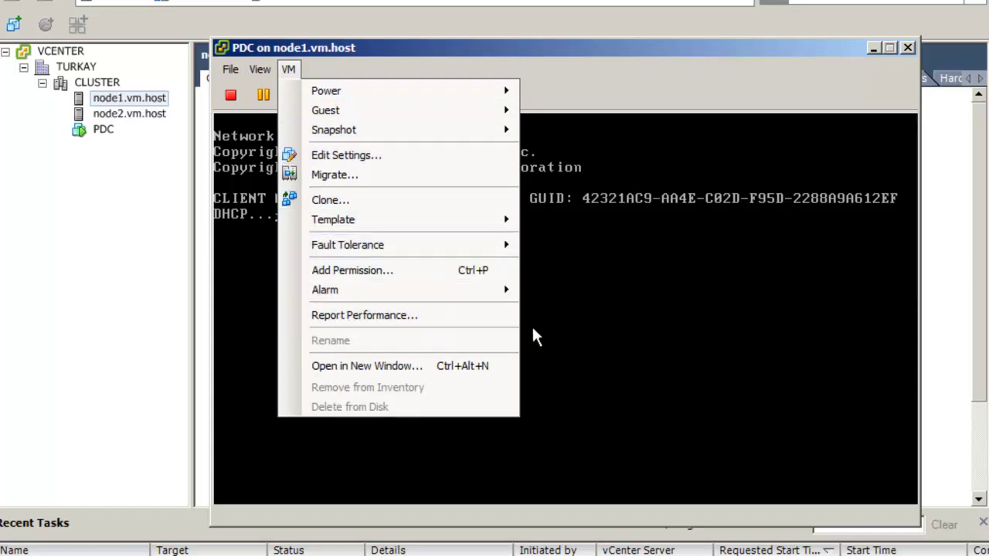
pyautogui.click(570, 317)
pyautogui.hotkey('ctrl', 'alt')
# Edit the PDC virtual machine's settings so CD/DVD Drive 1 is connected and also connects at power on.
pyautogui.click(103, 132)
pyautogui.rightClick(105, 131)
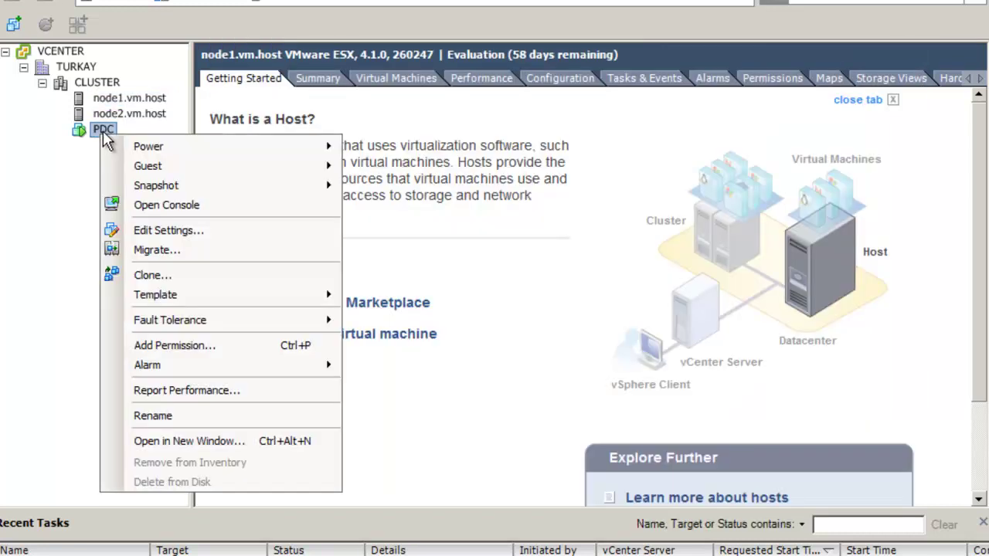
pyautogui.click(167, 232)
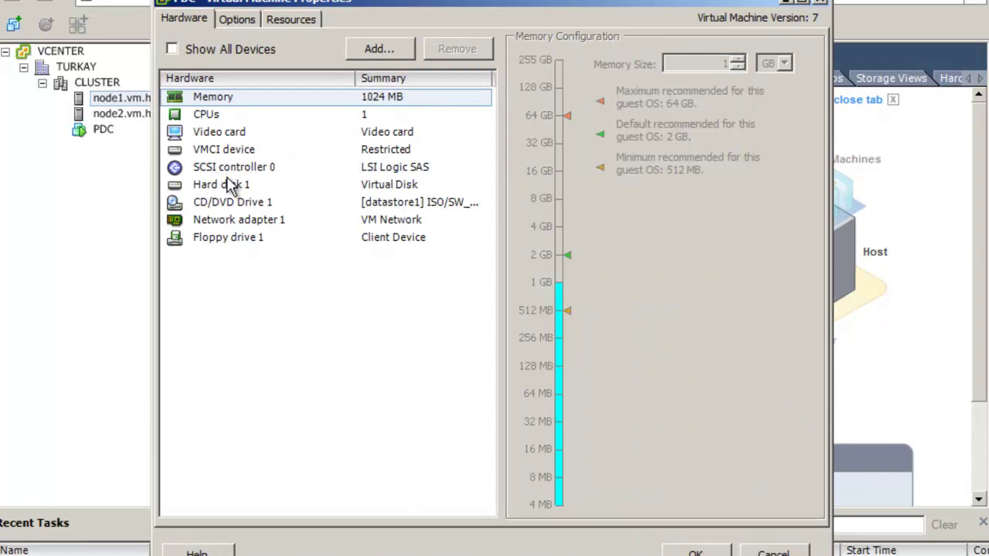
pyautogui.click(263, 203)
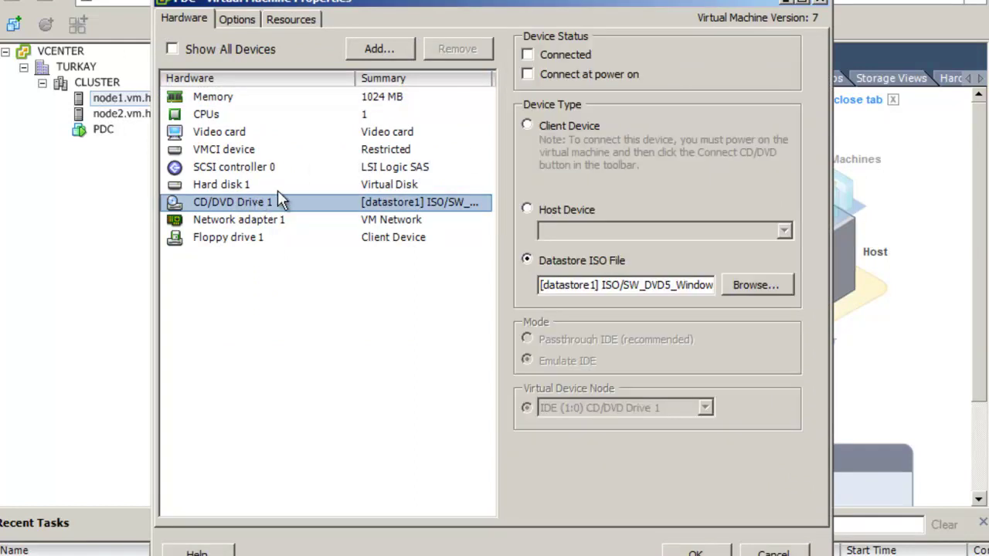
pyautogui.click(527, 55)
pyautogui.click(527, 74)
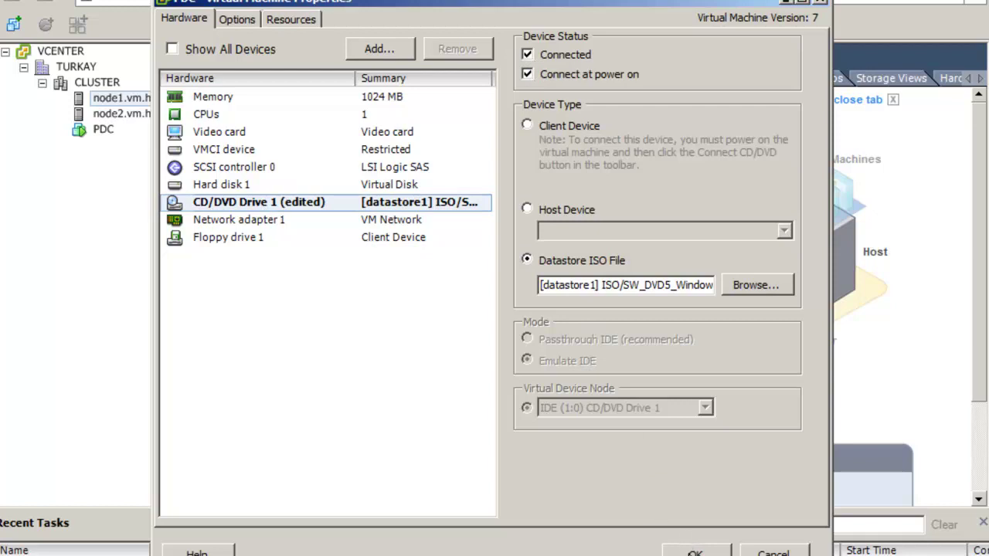
pyautogui.click(695, 552)
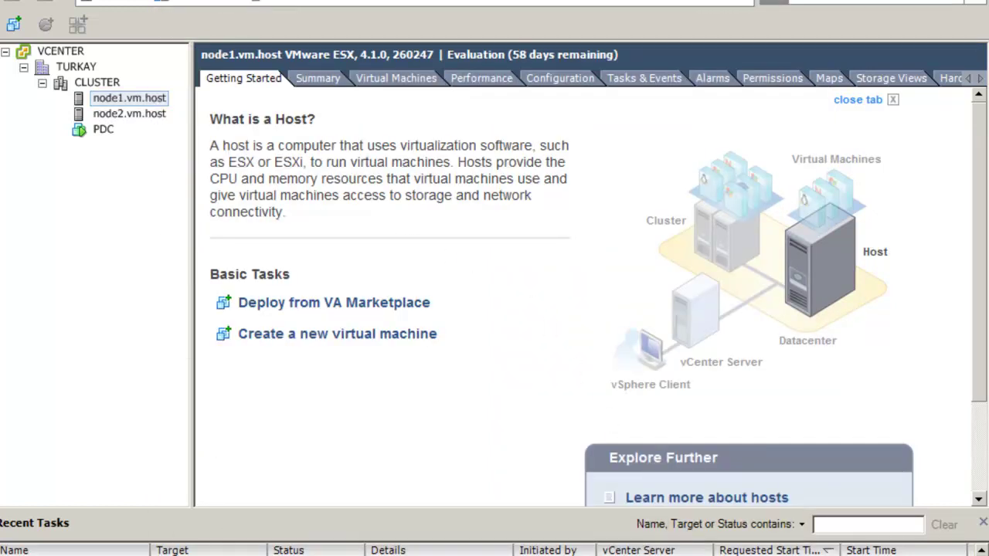
# Return to the PDC console, restart the guest to boot from the Windows ISO, and reposition the console window to show its screen.
pyautogui.click(378, 555)
pyautogui.click(437, 300)
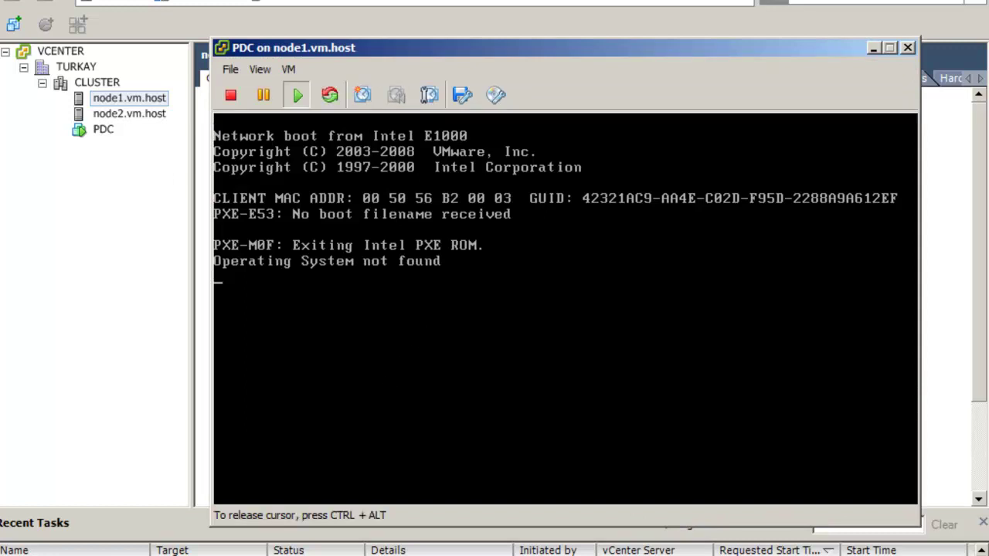
pyautogui.press('ctrl+alt+Insert')
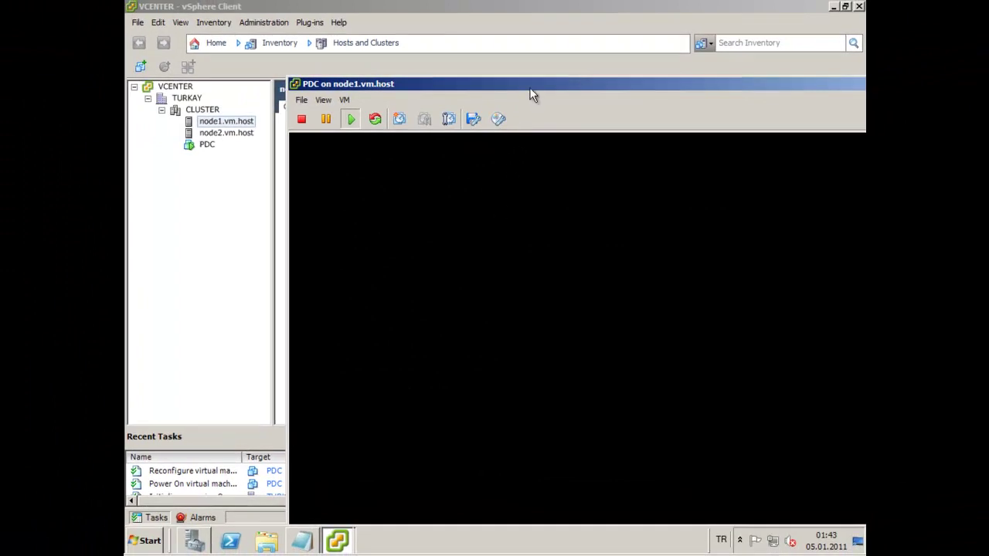
pyautogui.moveTo(461, 82); pyautogui.dragTo(322, 36)
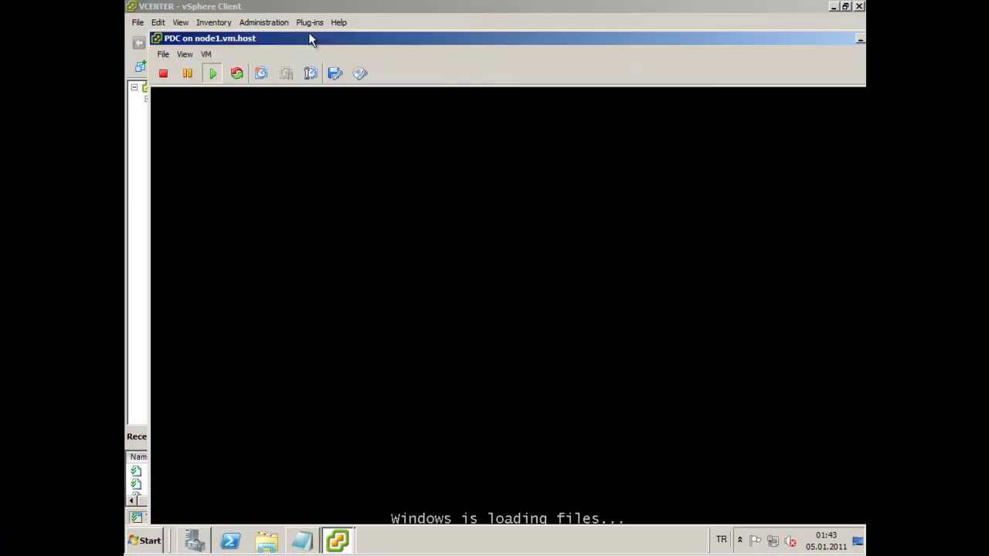
pyautogui.moveTo(408, 37); pyautogui.dragTo(409, 14)
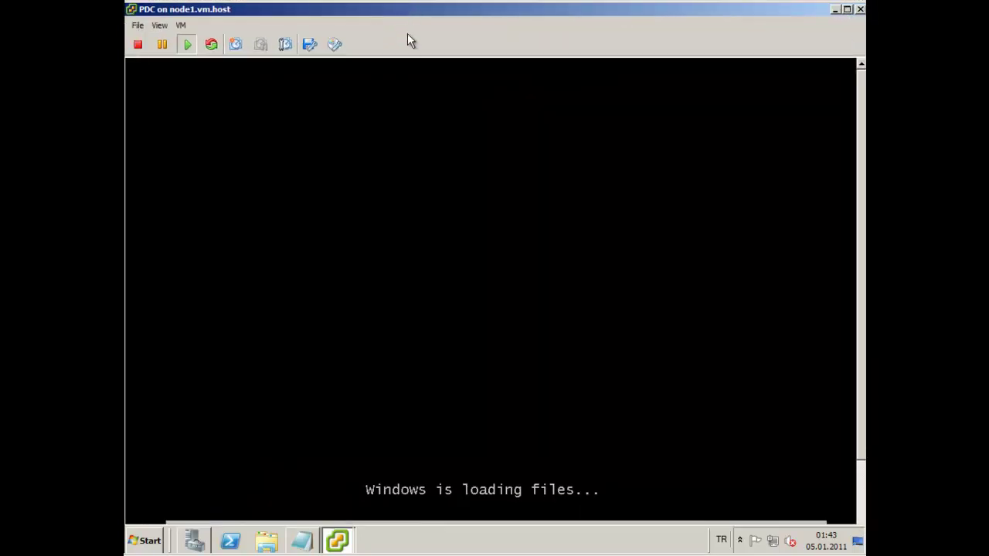